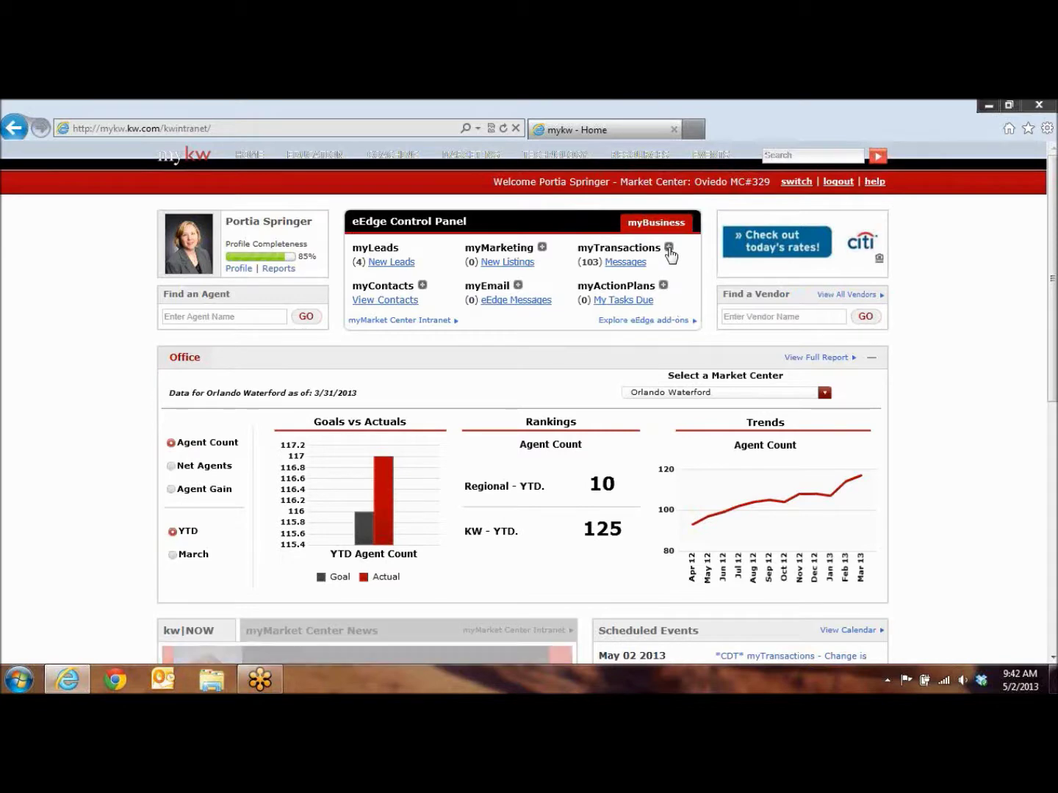
# Open Transaction Home from the myTransactions menu in the eEdge Control Panel.
pyautogui.moveTo(671, 255)
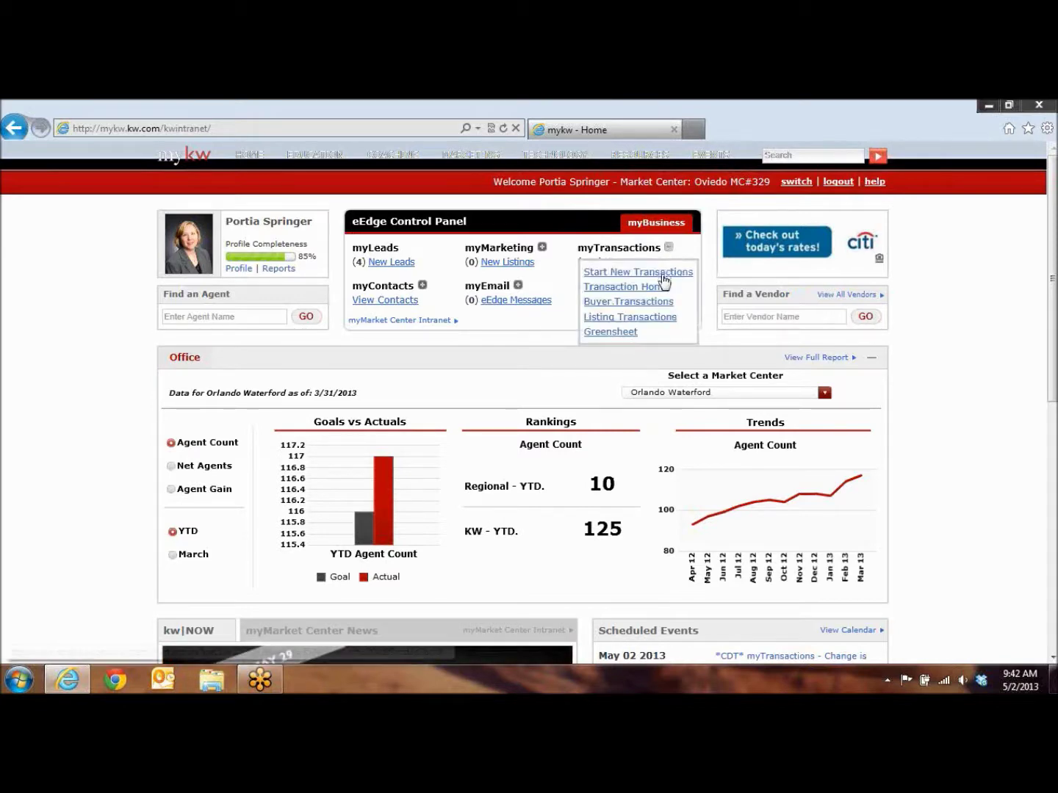
pyautogui.click(659, 291)
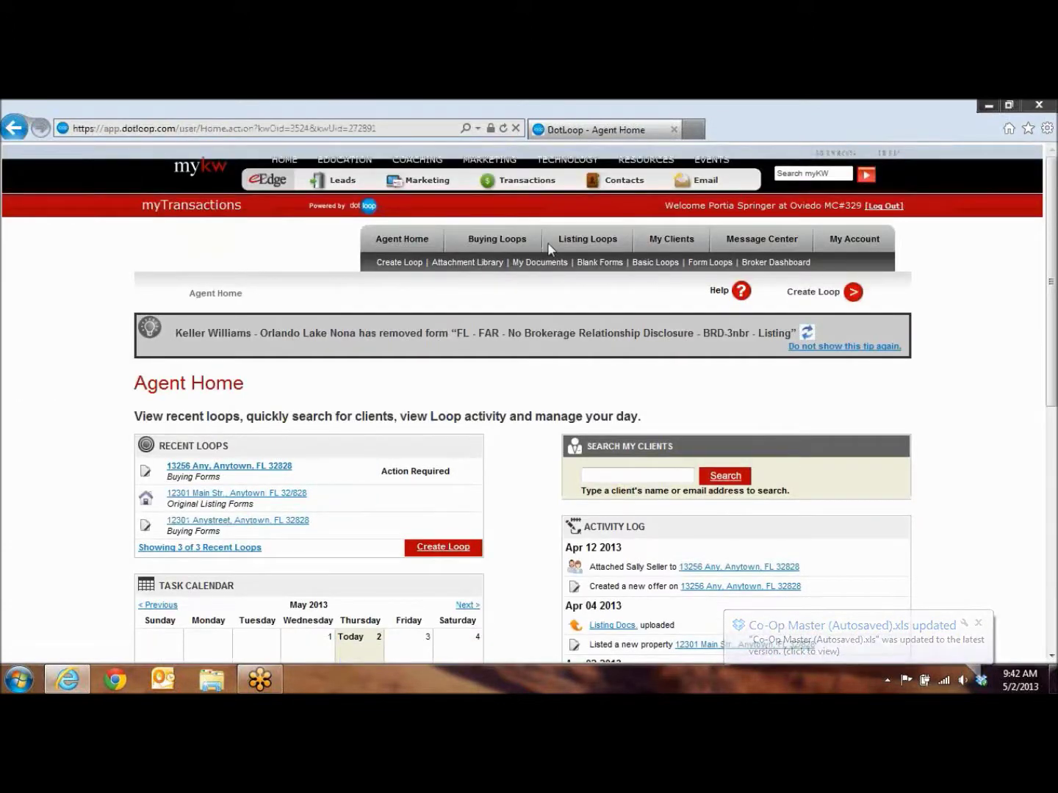
# Show the Buying Loops list and open the 12301 Anystreet loop.
pyautogui.click(500, 243)
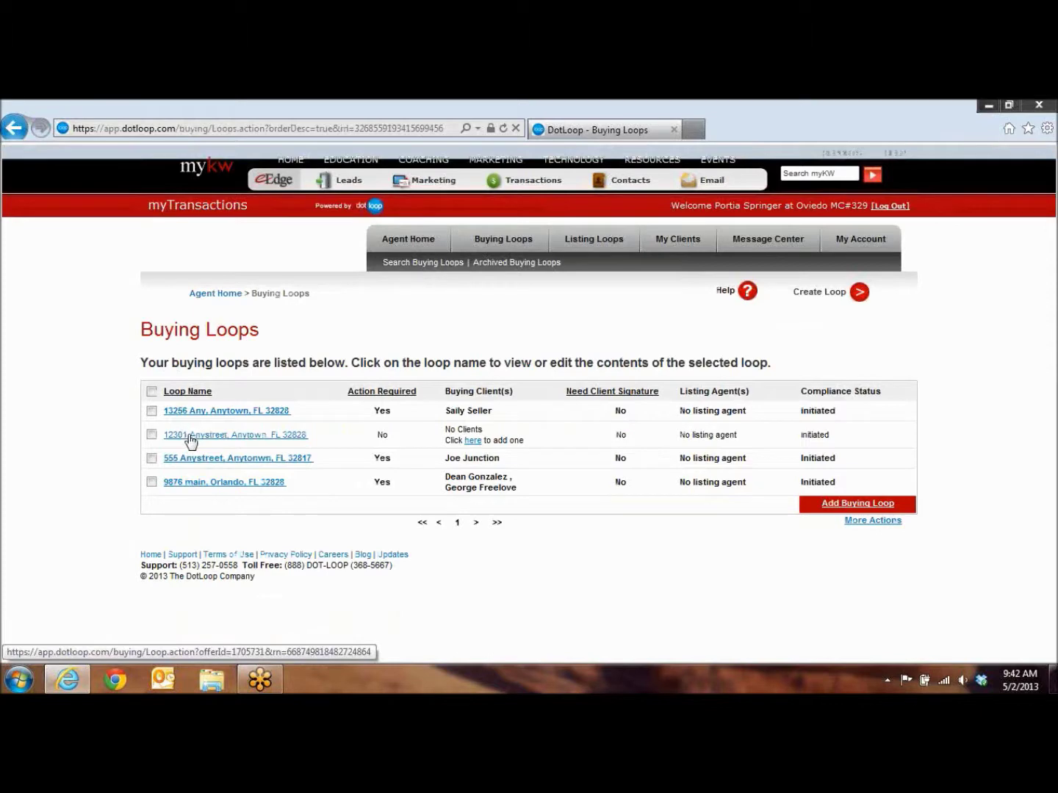
pyautogui.click(188, 437)
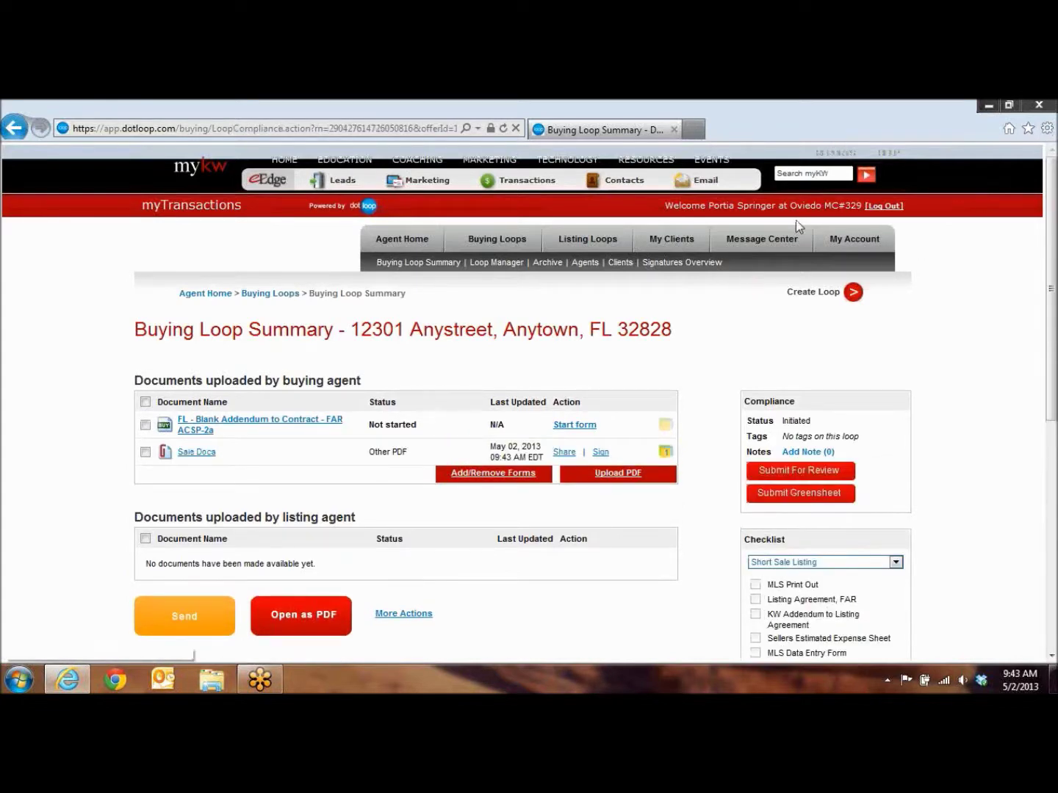
# Submit the Initiated 12301 Anystreet loop for compliance review, then begin its Greensheet.
pyautogui.moveTo(807, 401); pyautogui.dragTo(744, 397)
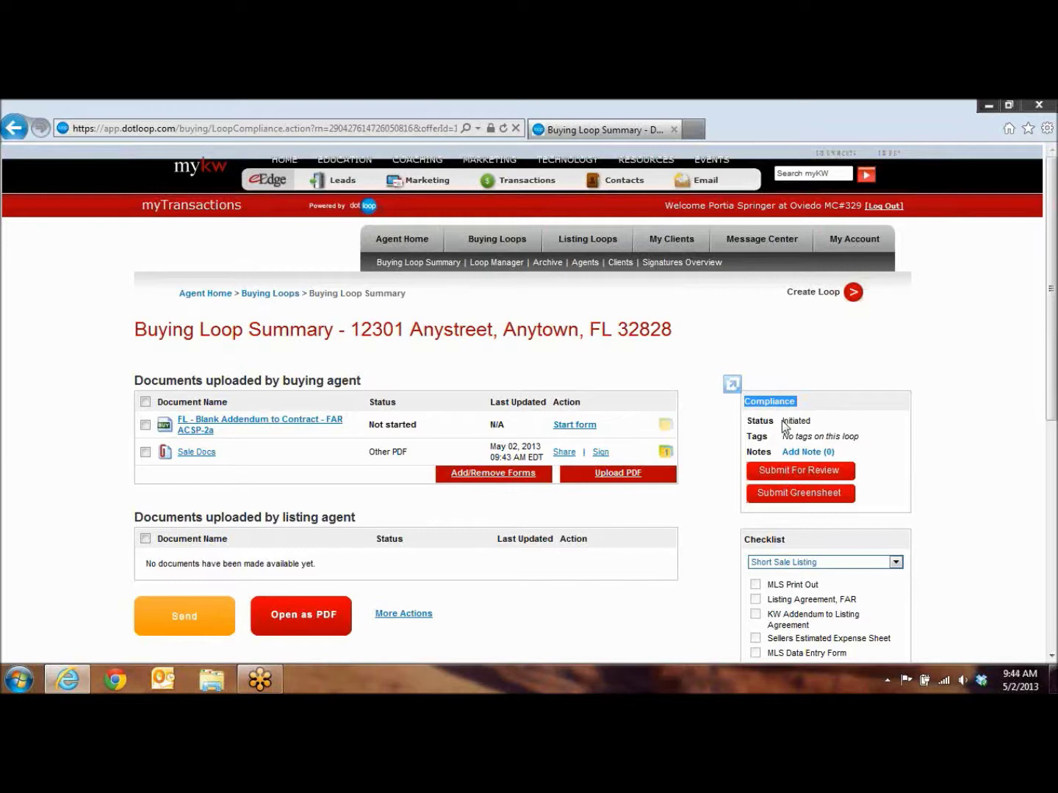
pyautogui.moveTo(782, 420); pyautogui.dragTo(813, 420)
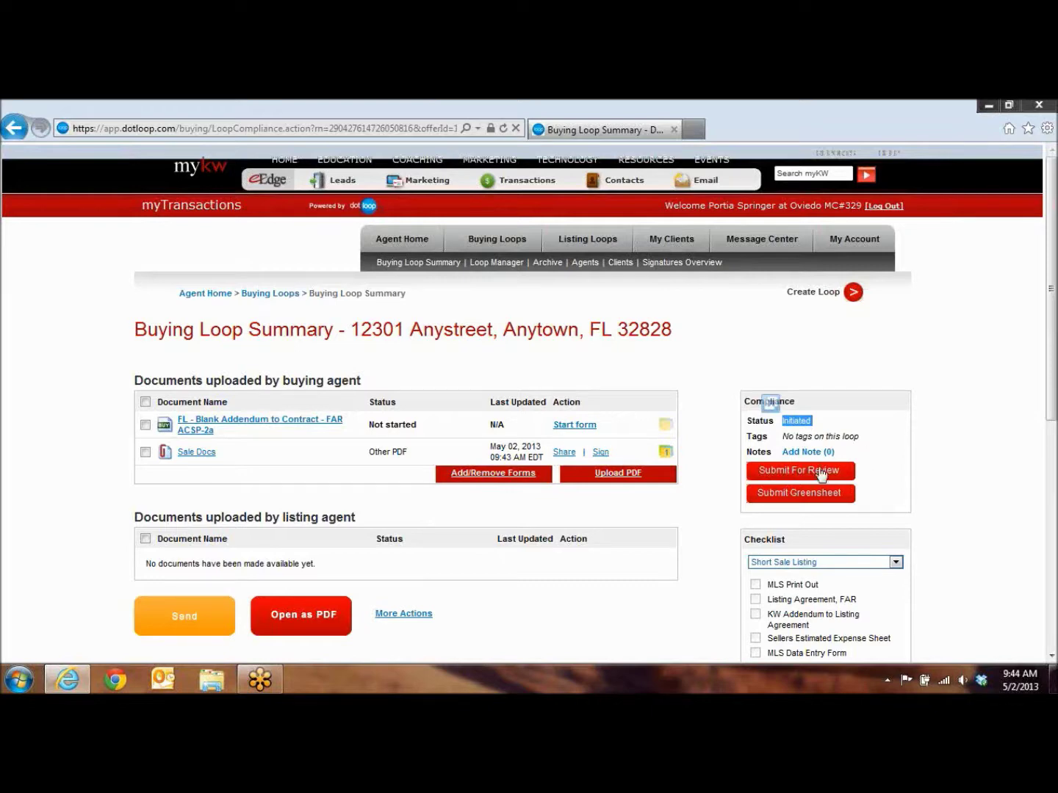
pyautogui.click(791, 476)
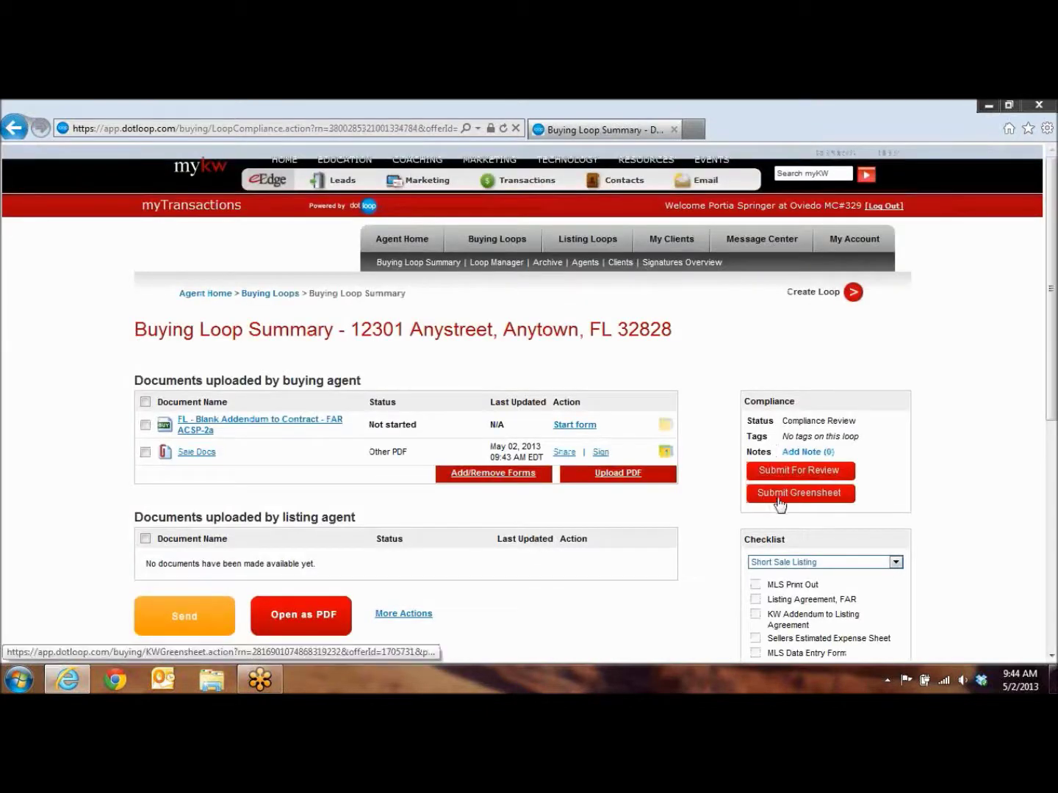
pyautogui.click(783, 498)
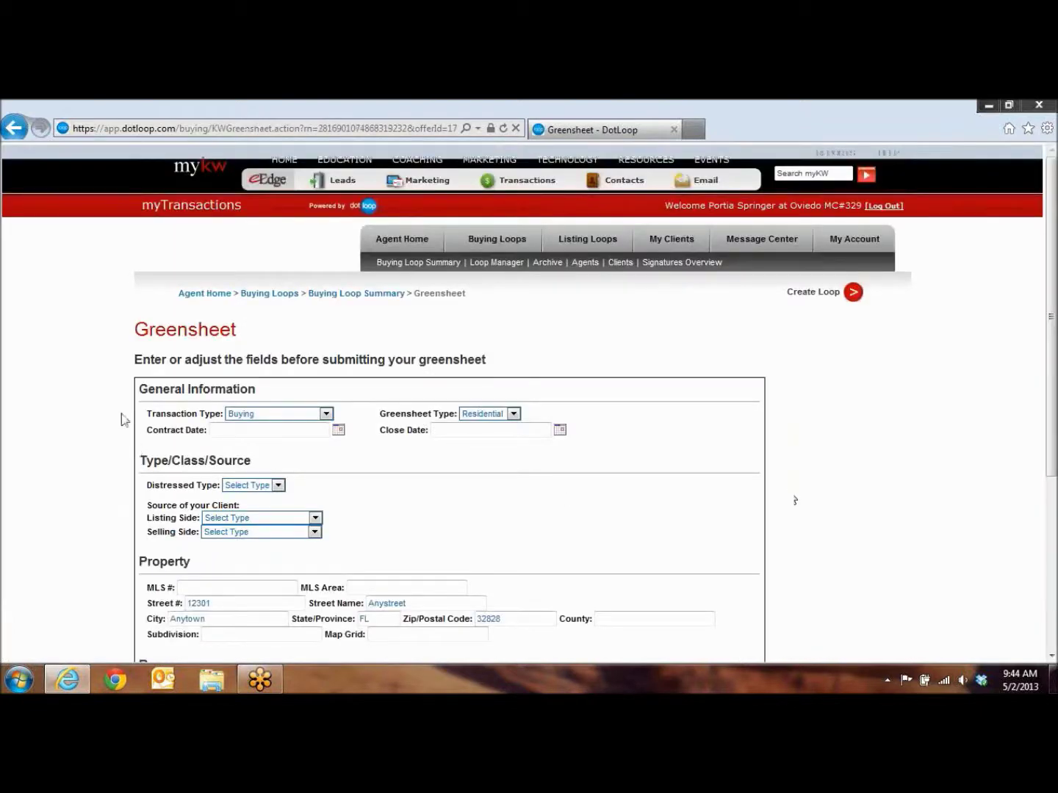
# Keep Buying as the greensheet's Transaction Type.
pyautogui.moveTo(146, 415); pyautogui.dragTo(329, 413)
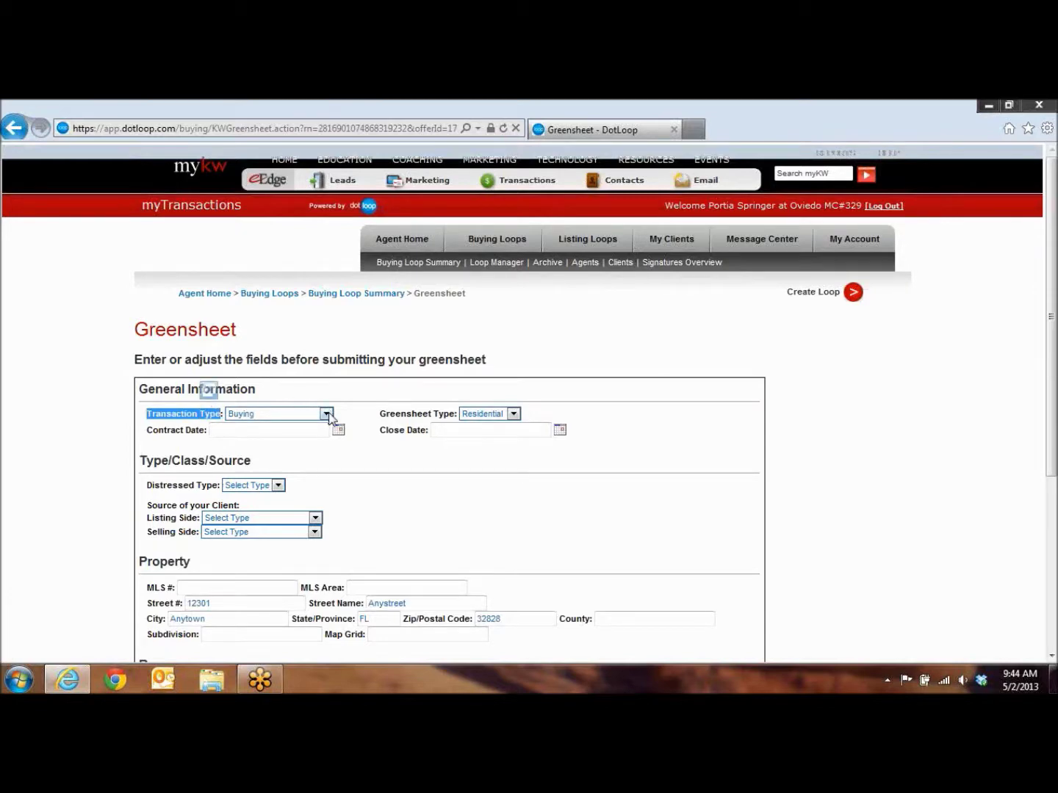
pyautogui.click(326, 413)
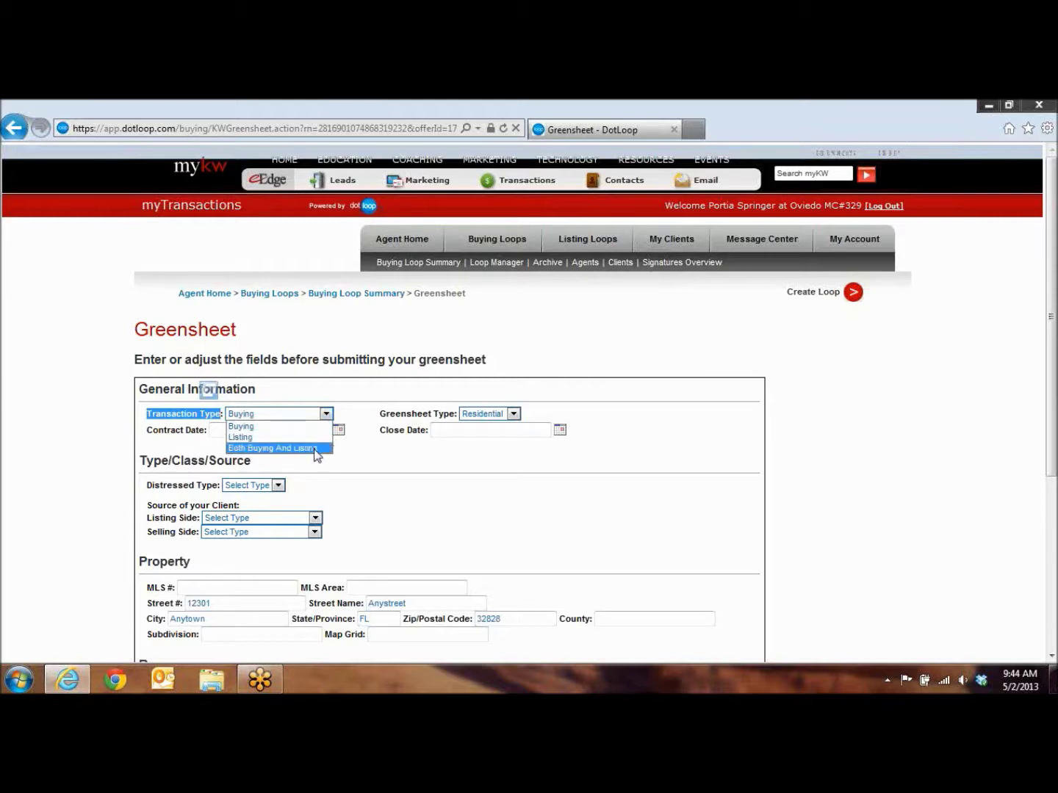
pyautogui.click(388, 459)
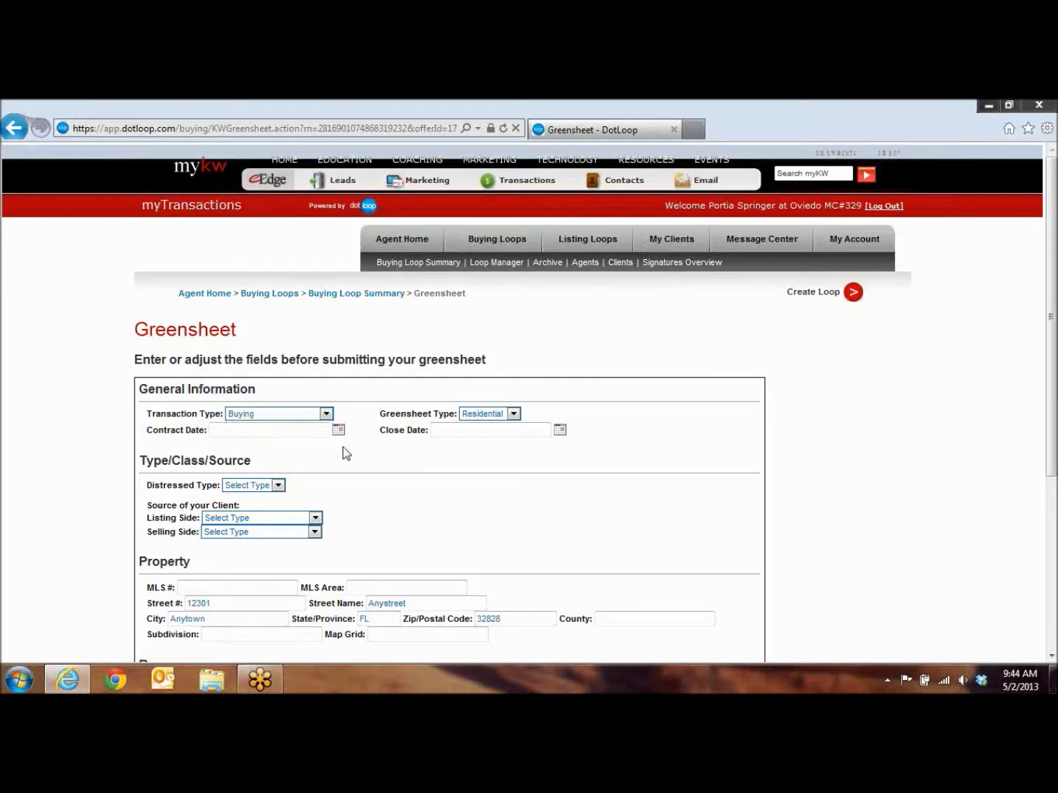
# Set Contract Date to 03/04/2013 and Close Date to 05/08/2013 using the calendars.
pyautogui.moveTo(149, 433); pyautogui.dragTo(205, 435)
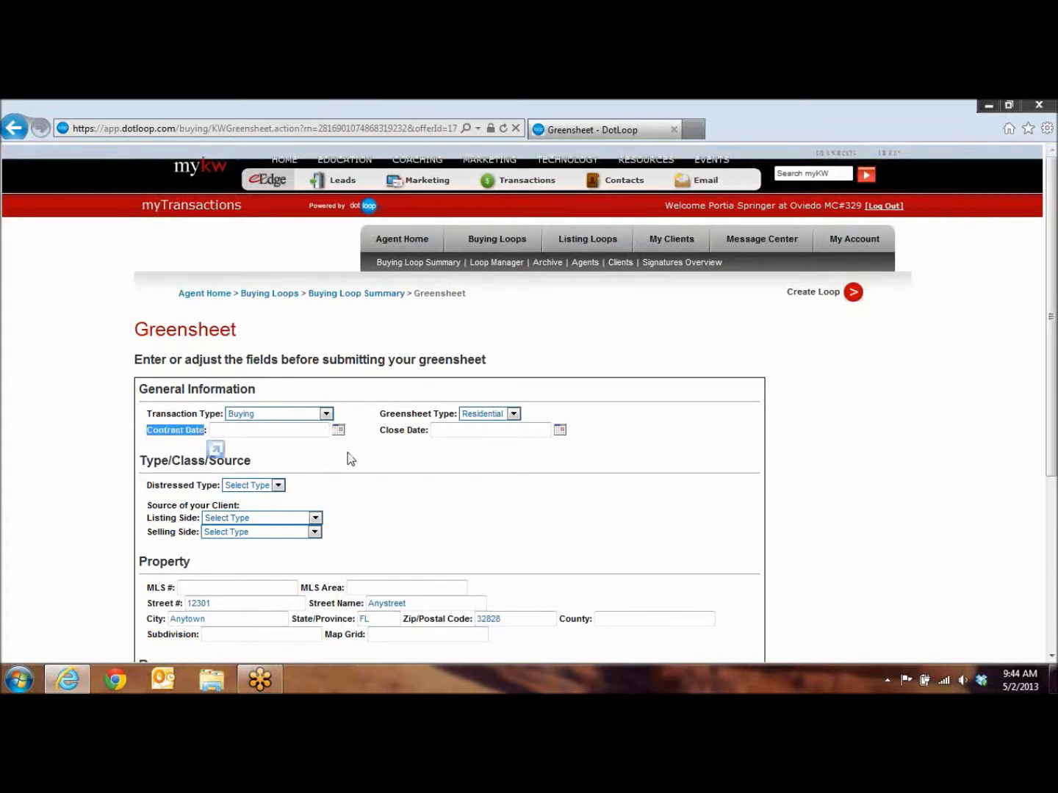
pyautogui.click(337, 433)
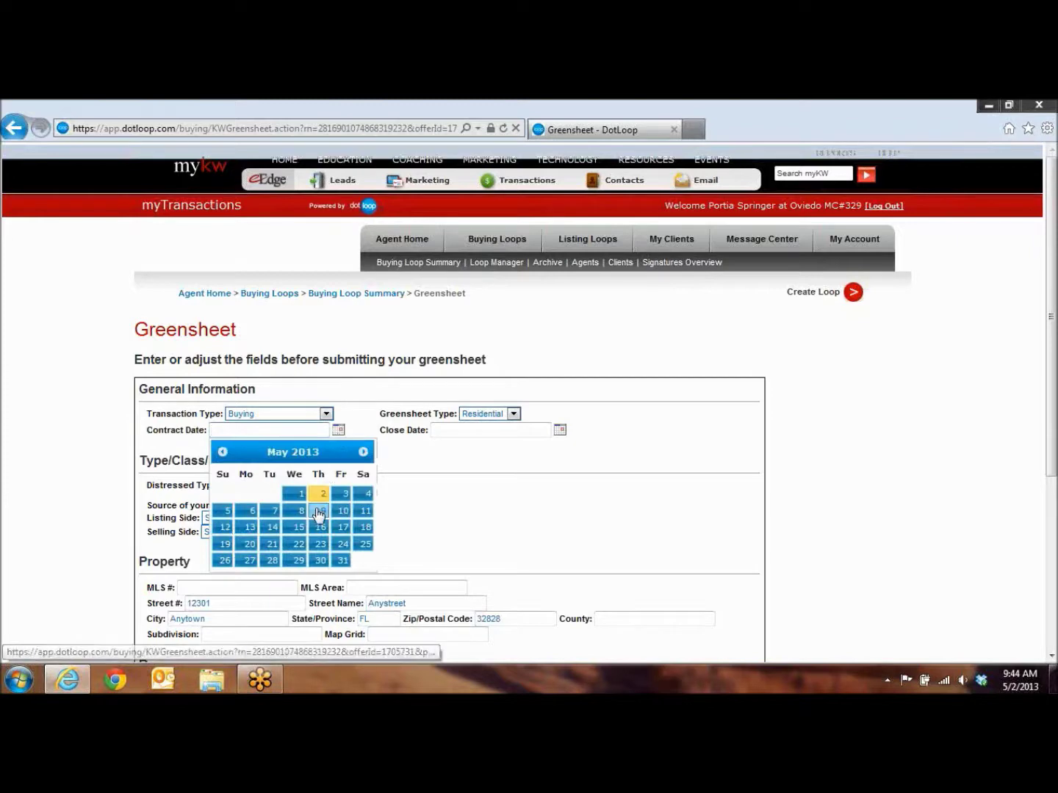
pyautogui.click(222, 453)
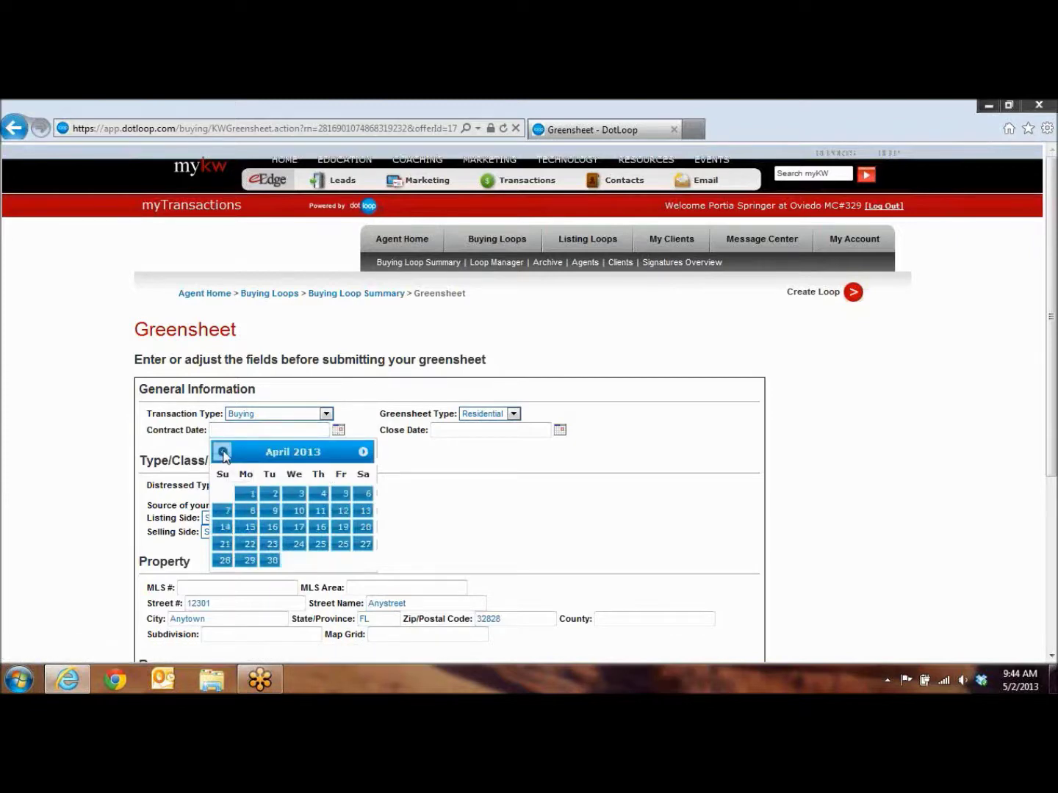
pyautogui.click(223, 453)
pyautogui.click(252, 512)
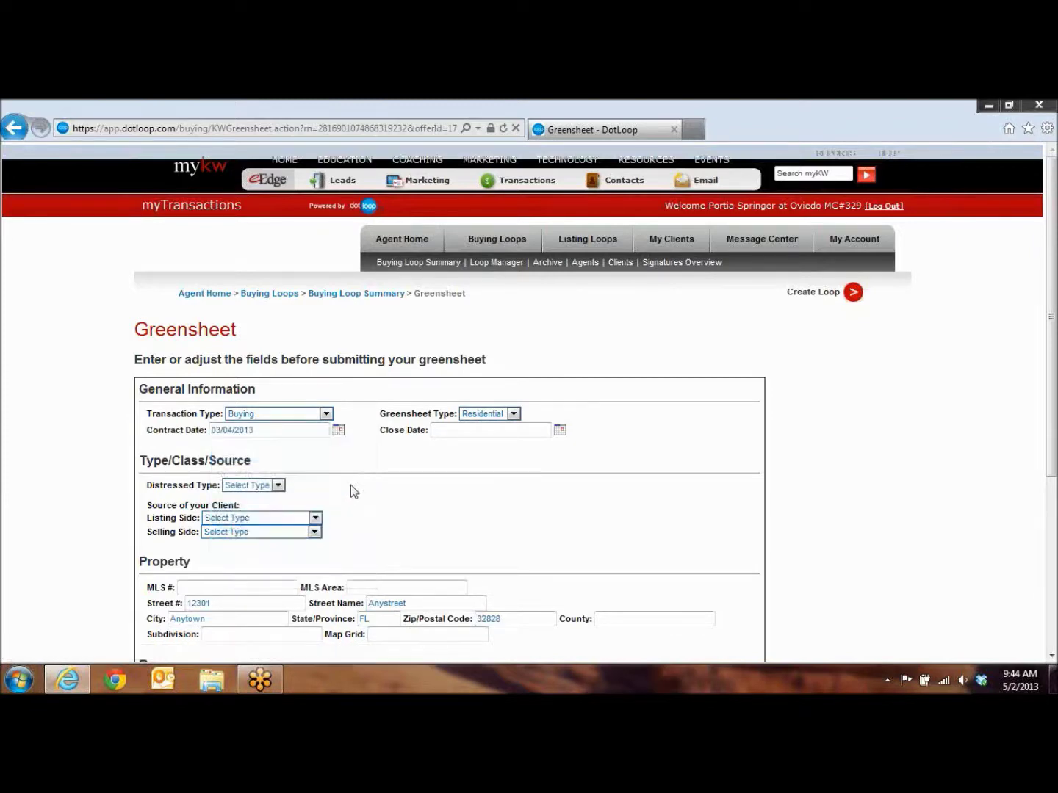
pyautogui.moveTo(376, 435); pyautogui.dragTo(536, 449)
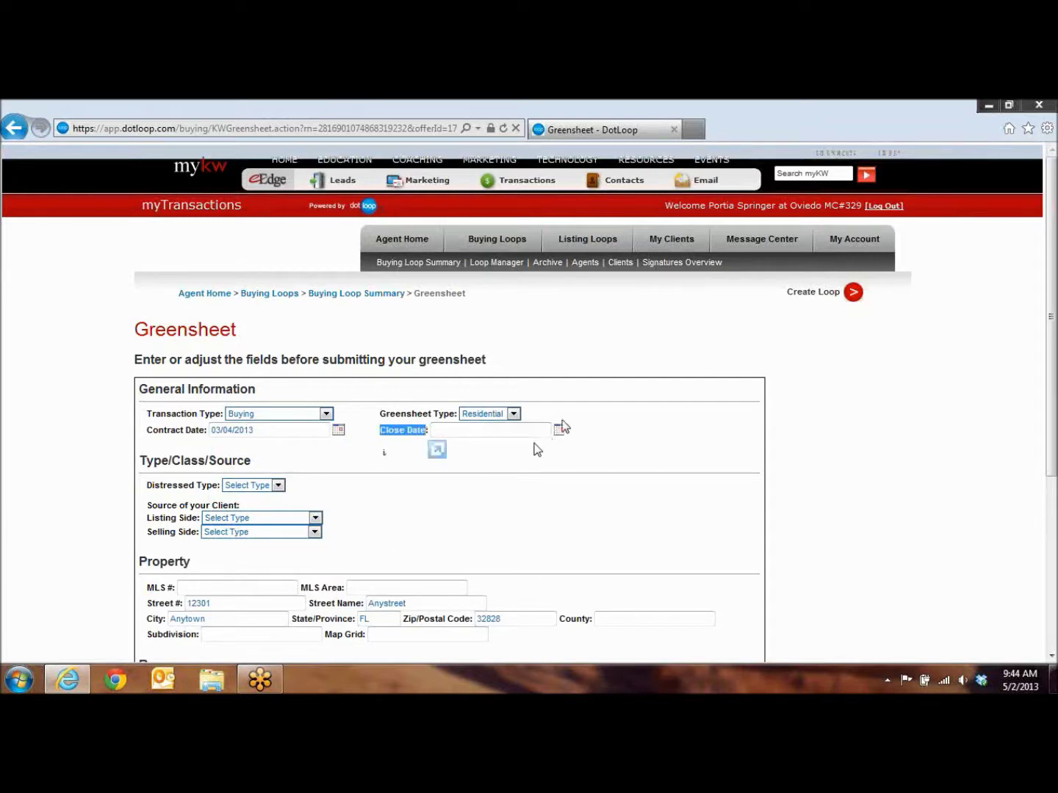
pyautogui.click(560, 432)
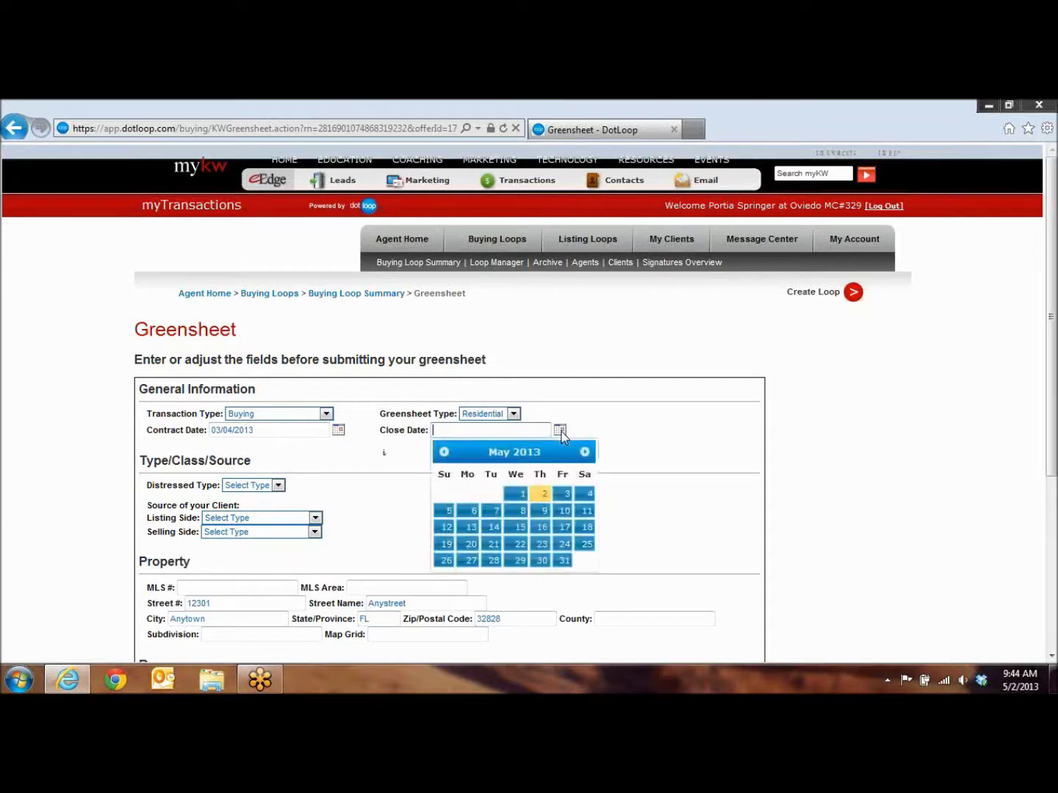
pyautogui.click(517, 511)
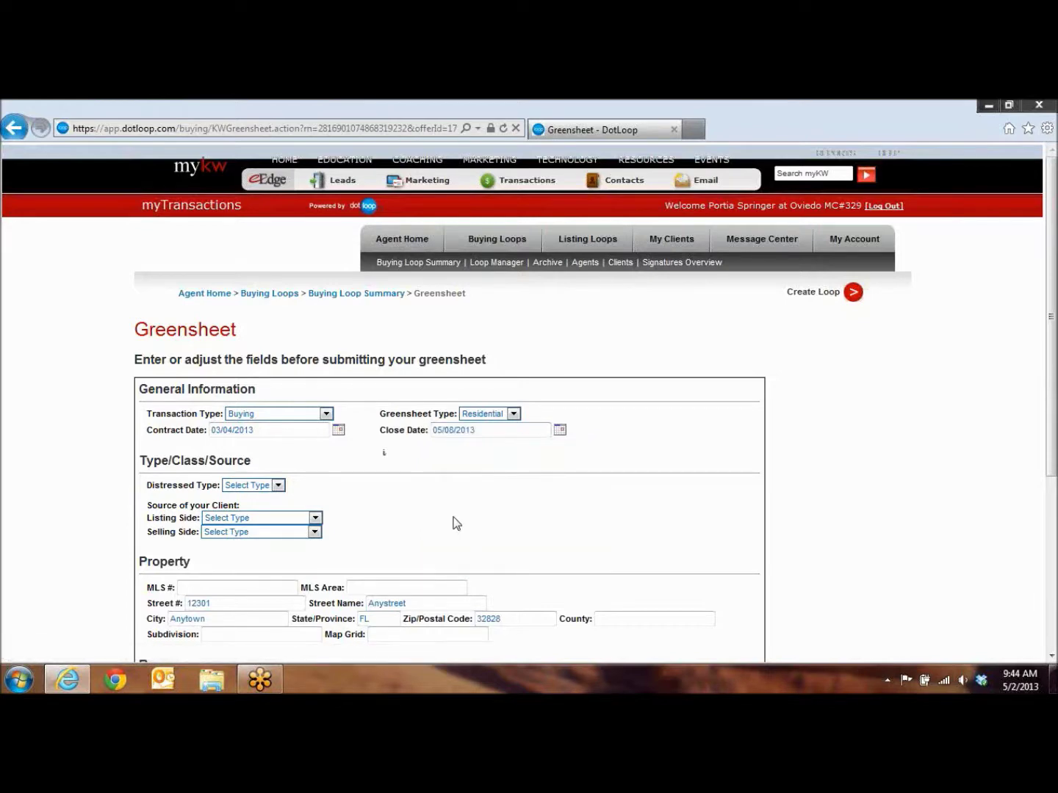
pyautogui.scroll(-3, 453, 523)
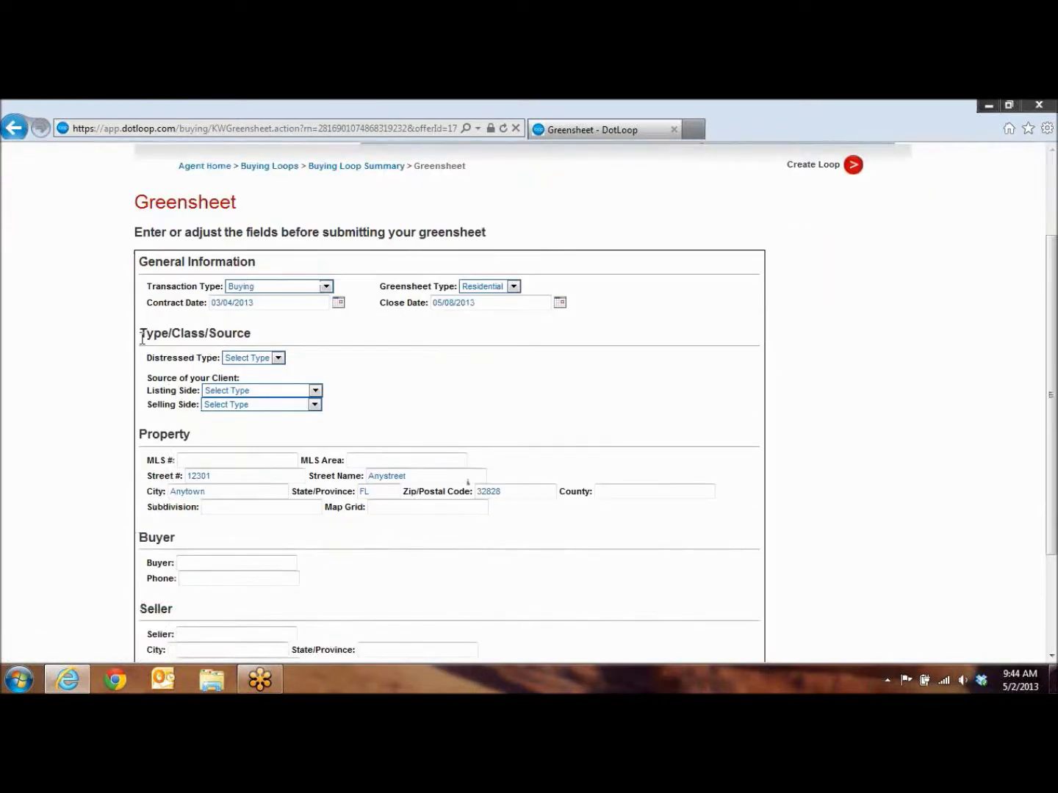
# Choose Short Sale in the greensheet's Distressed Type dropdown.
pyautogui.moveTo(142, 334); pyautogui.dragTo(242, 347)
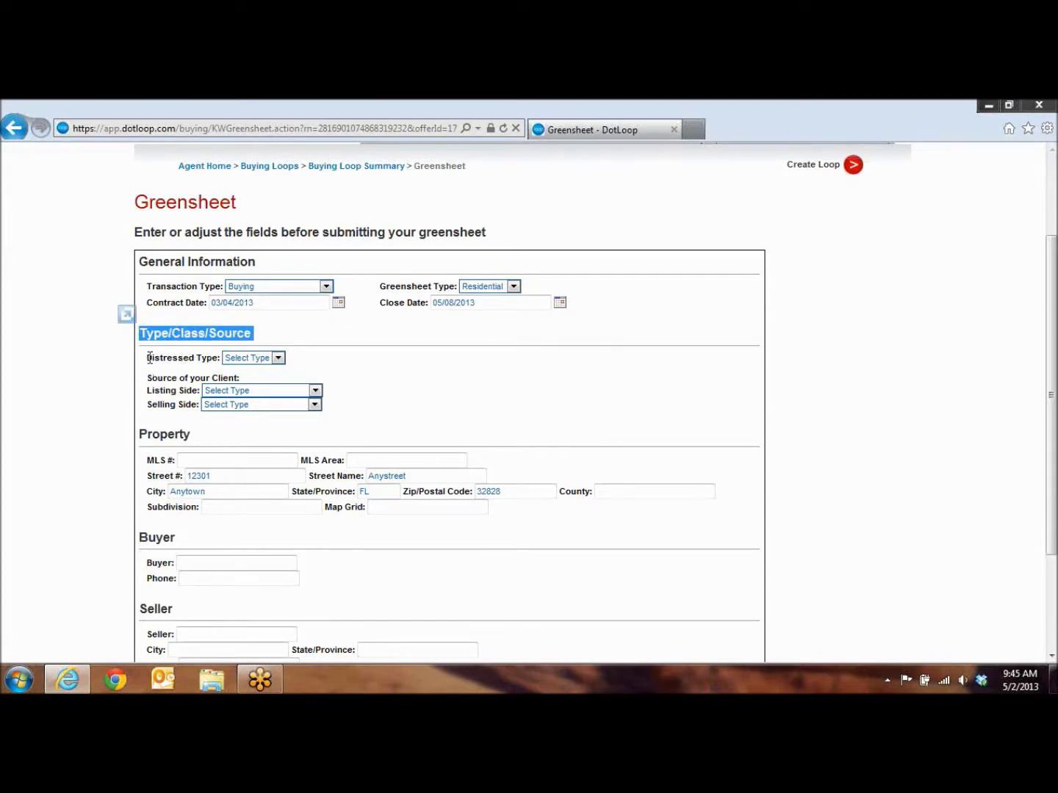
pyautogui.moveTo(150, 358); pyautogui.dragTo(221, 360)
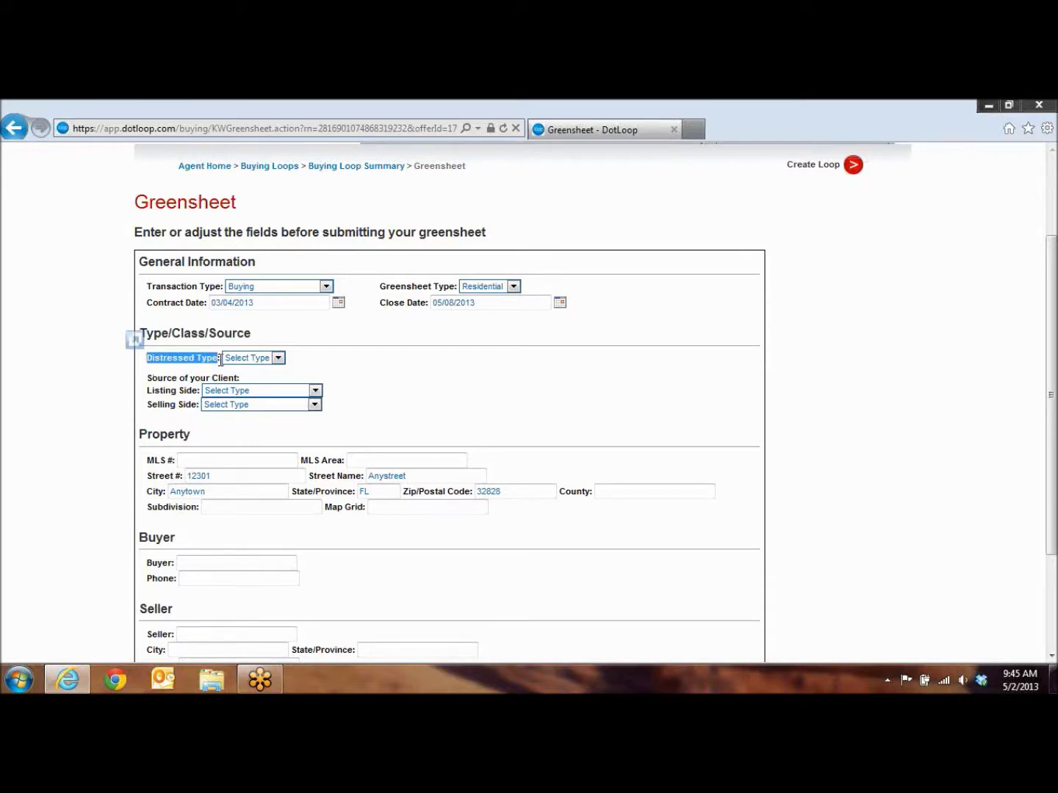
pyautogui.click(278, 359)
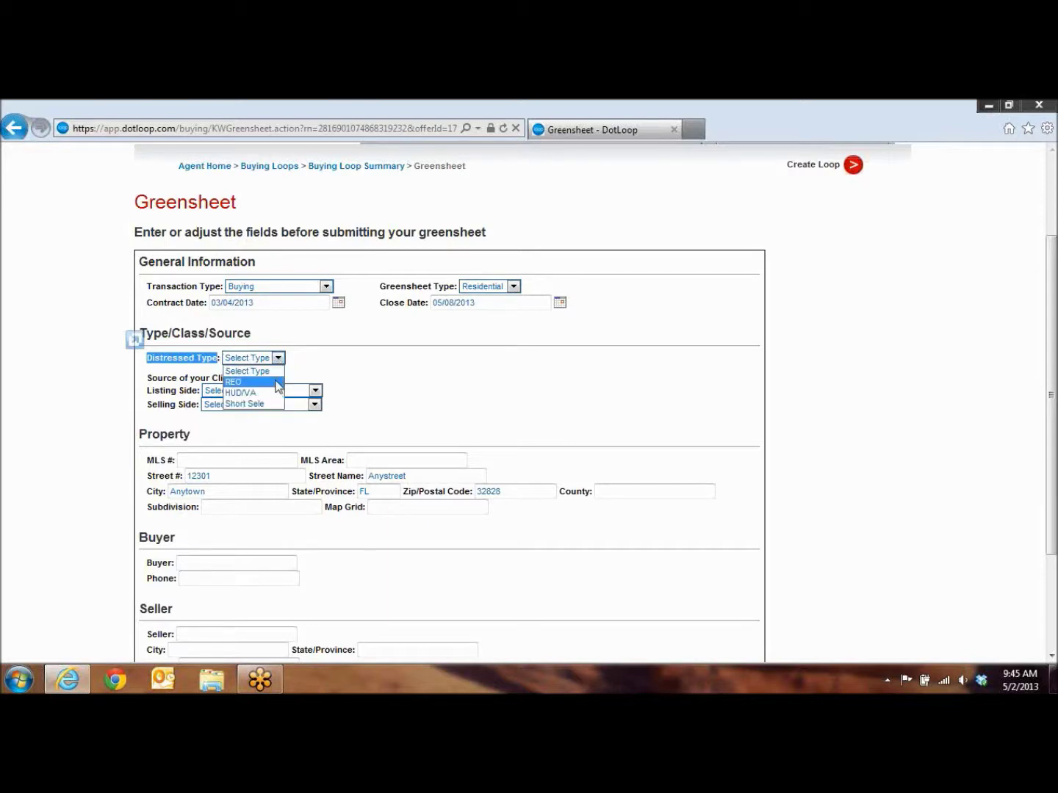
pyautogui.click(268, 406)
pyautogui.click(404, 390)
pyautogui.scroll(-3, 397, 394)
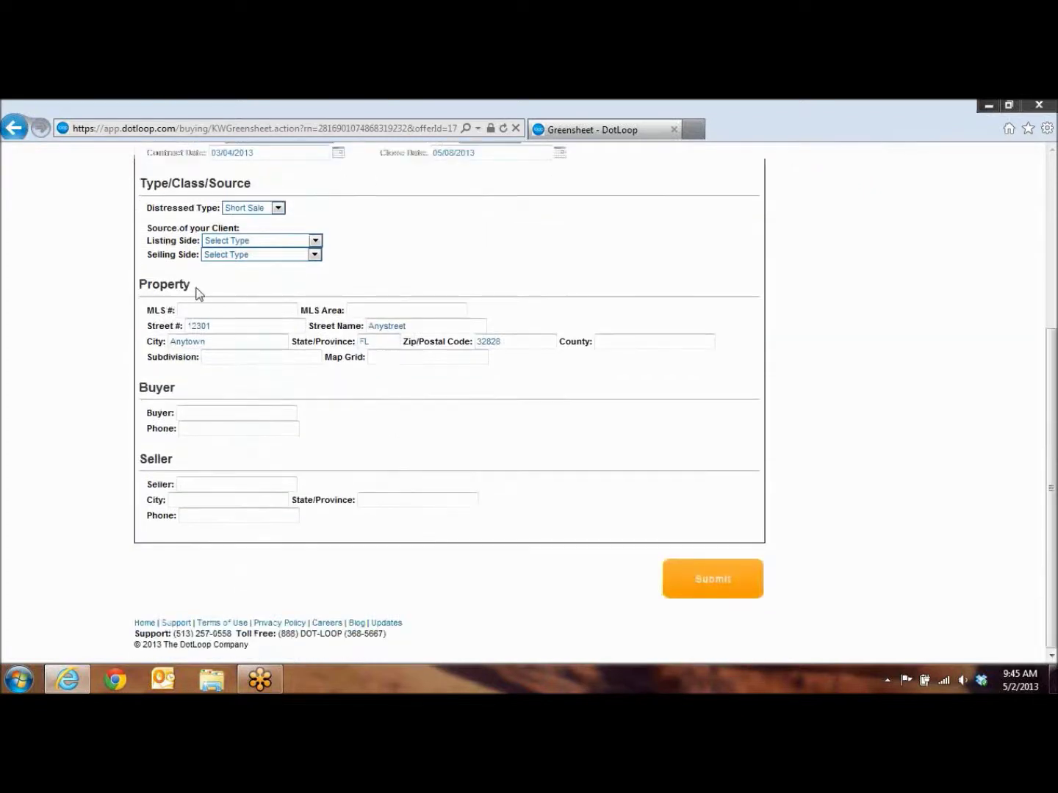
pyautogui.moveTo(197, 295); pyautogui.dragTo(106, 284)
pyautogui.click(186, 310)
pyautogui.write('0123456789')
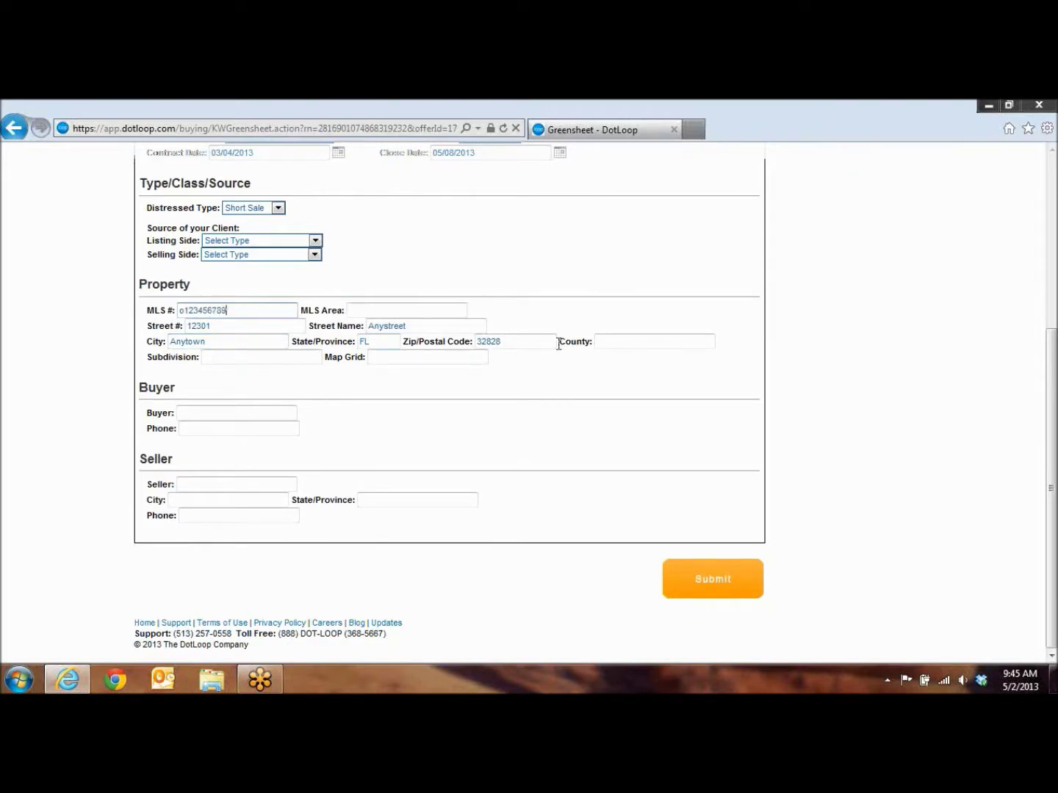
pyautogui.moveTo(556, 342); pyautogui.dragTo(592, 345)
pyautogui.click(612, 341)
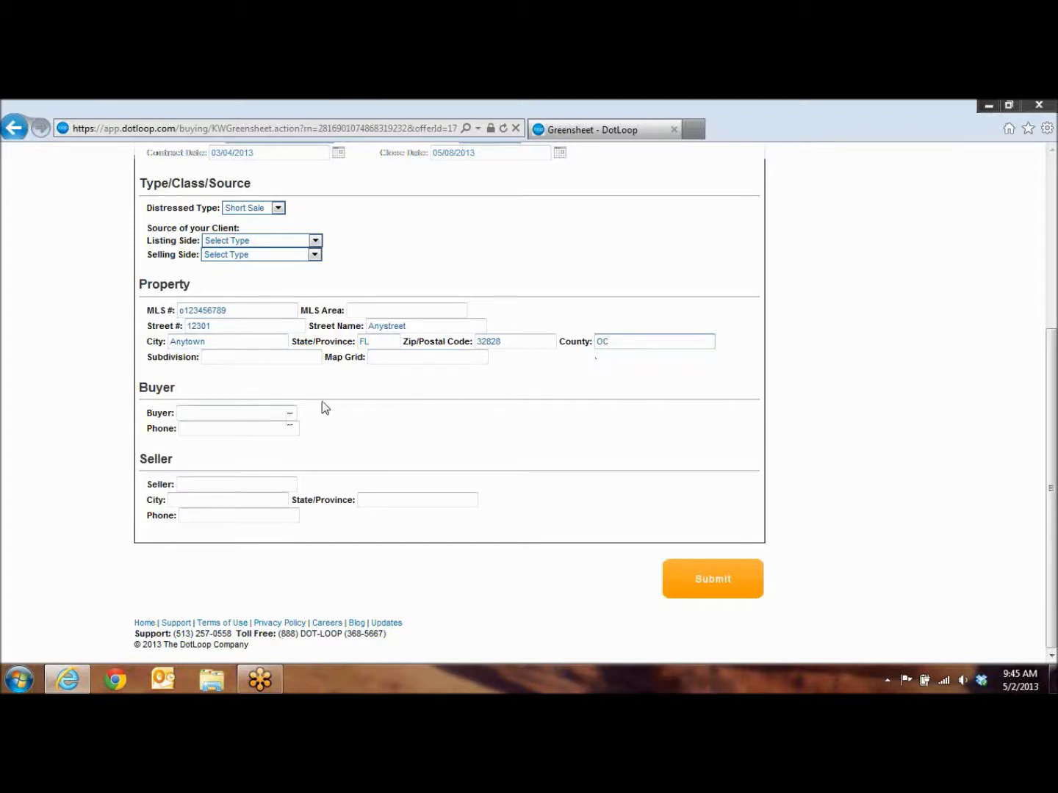
# Enter the buyer's and seller's names, then submit the greensheet to KW Greensheet.
pyautogui.click(232, 413)
pyautogui.moveTo(177, 387); pyautogui.dragTo(126, 387)
pyautogui.click(211, 414)
pyautogui.write('Bernie B')
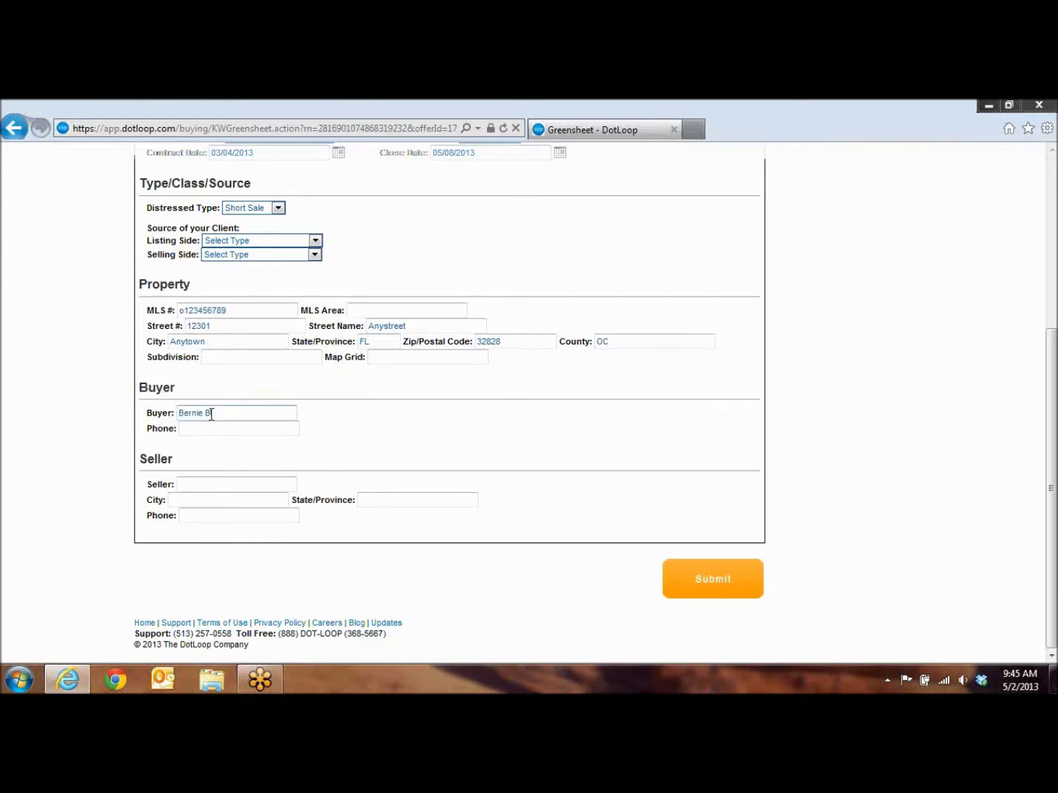
pyautogui.write('uyer')
pyautogui.doubleClick(168, 459)
pyautogui.click(188, 485)
pyautogui.write('Sally Si')
pyautogui.write('ller')
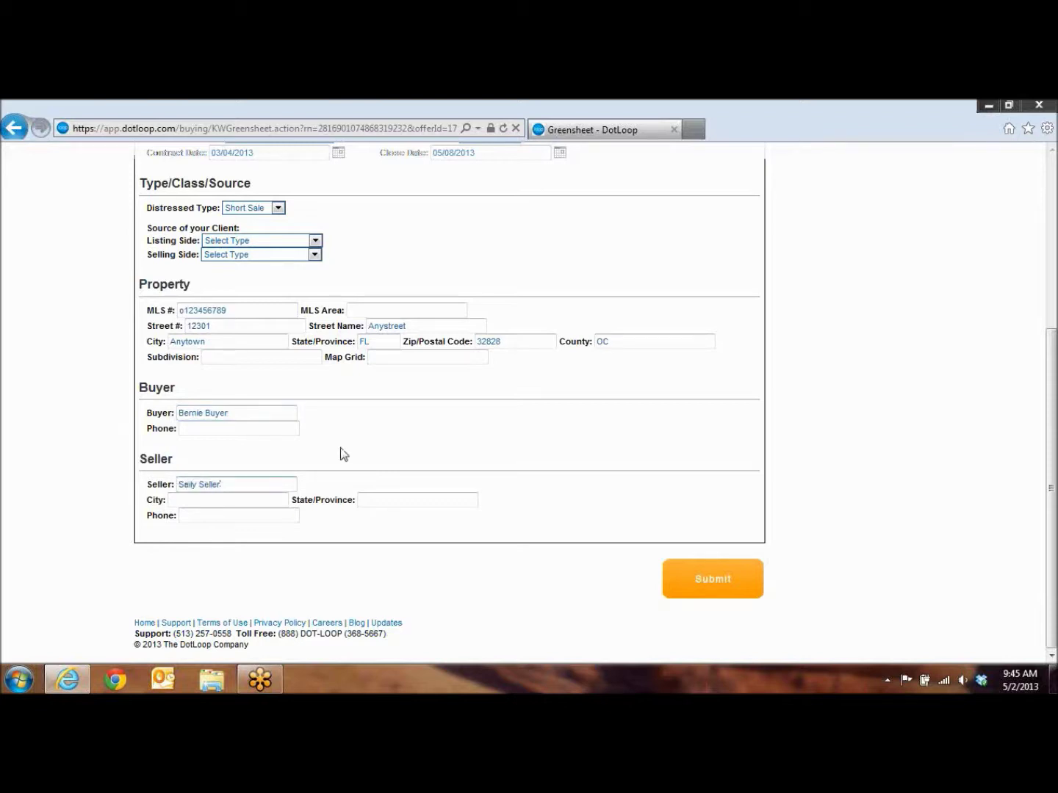
pyautogui.click(340, 447)
pyautogui.click(699, 585)
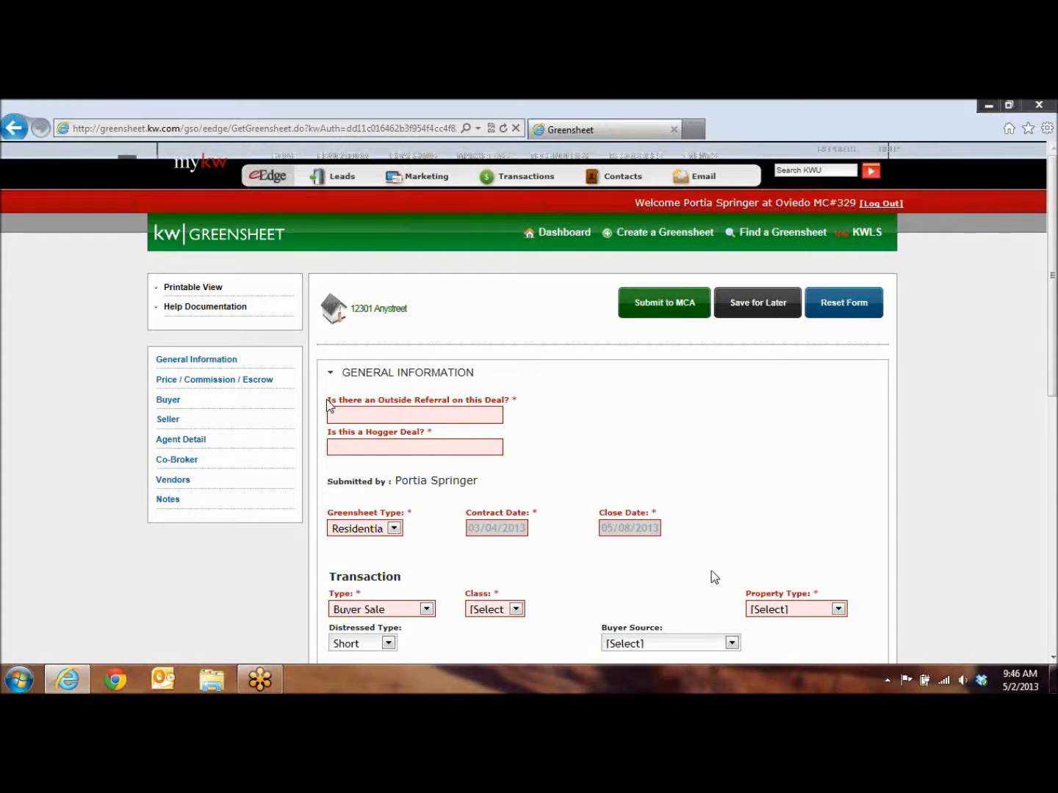
# Answer No to both the outside referral and Hogger deal questions.
pyautogui.moveTo(328, 405); pyautogui.dragTo(499, 407)
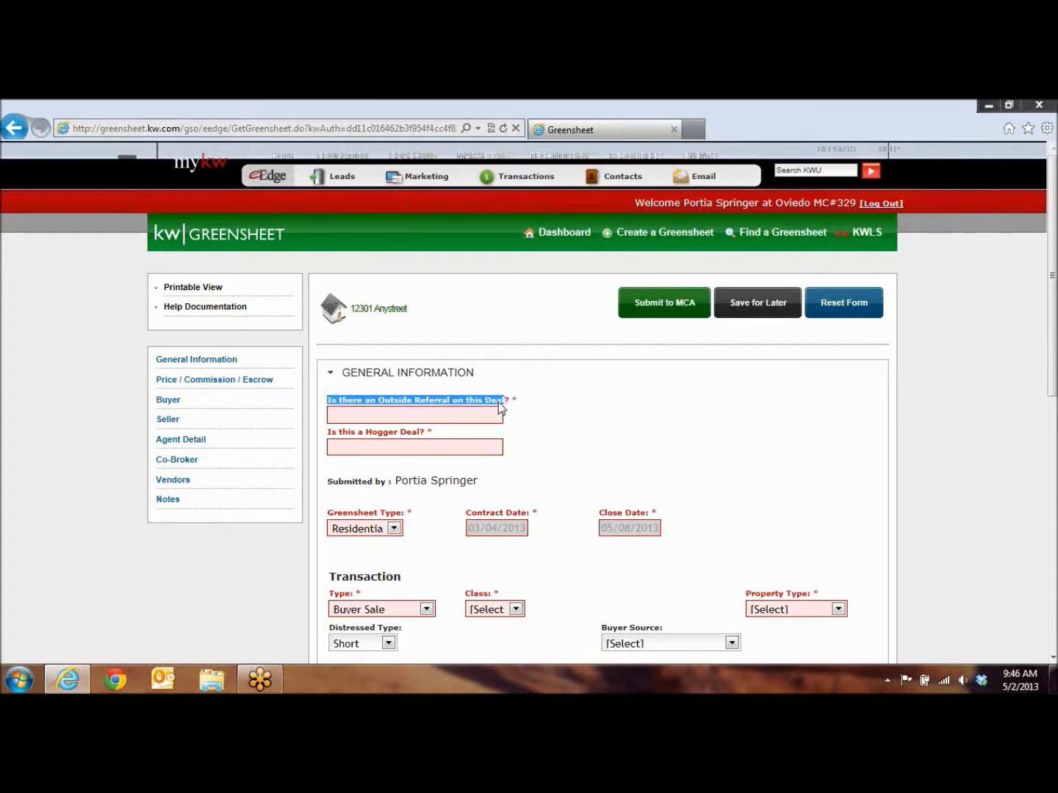
pyautogui.click(460, 414)
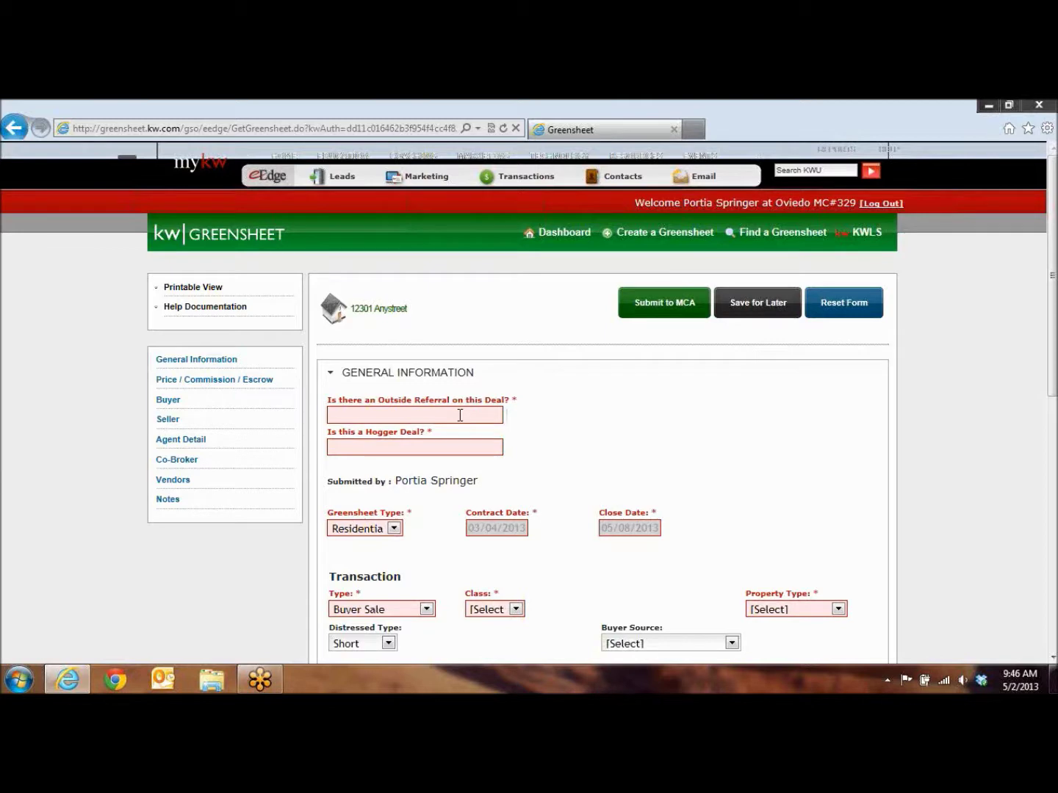
pyautogui.write('Yes')
pyautogui.press('BackSpace')
pyautogui.press('BackSpace')
pyautogui.press('BackSpace')
pyautogui.write('No')
pyautogui.moveTo(326, 433); pyautogui.dragTo(418, 432)
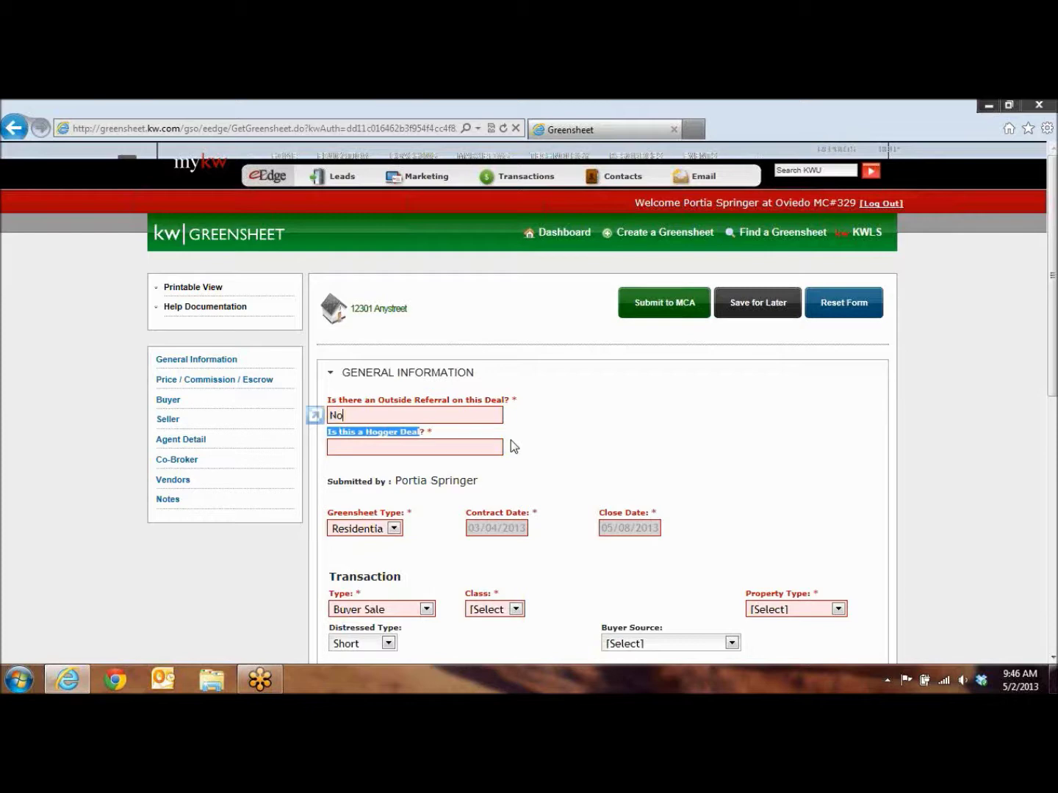
pyautogui.click(450, 447)
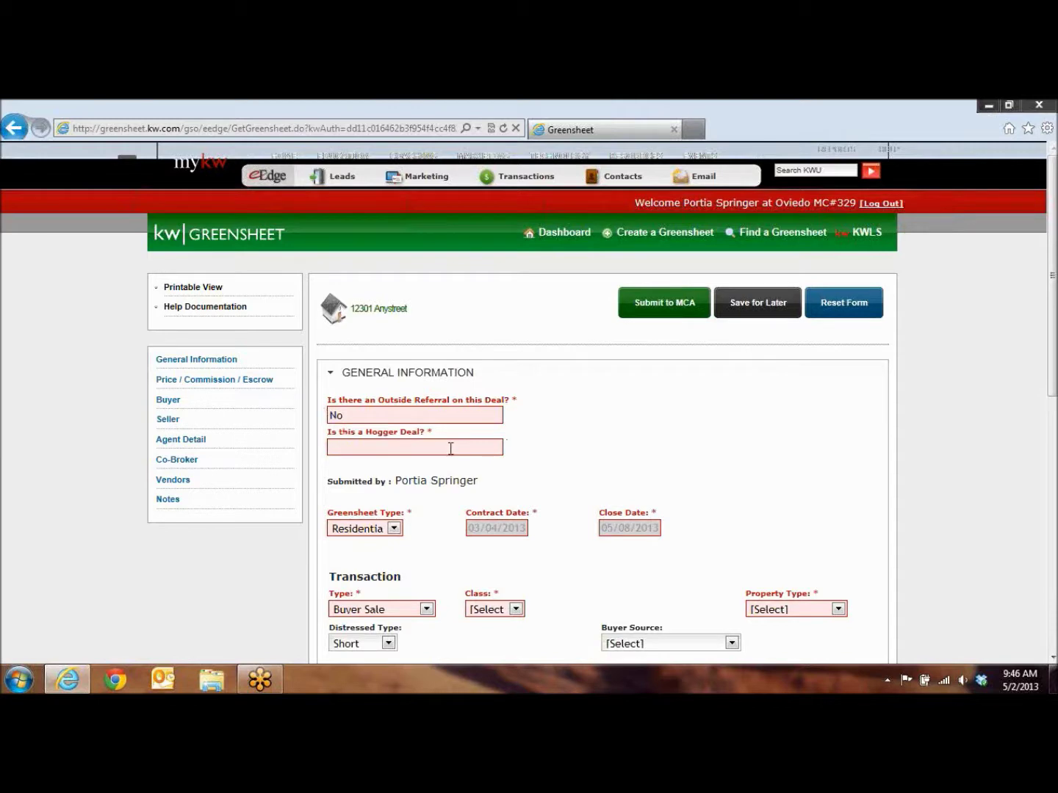
pyautogui.write('Yes')
pyautogui.press('BackSpace')
pyautogui.press('BackSpace')
pyautogui.press('BackSpace')
pyautogui.write('No')
pyautogui.scroll(-3, 559, 479)
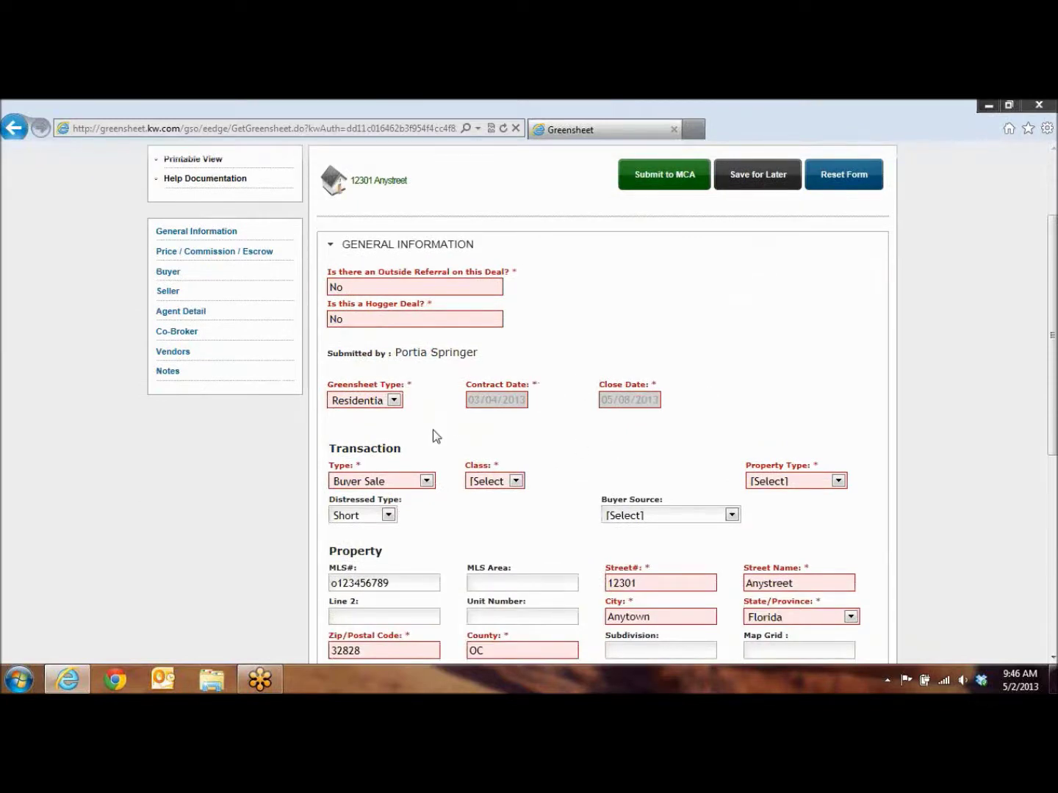
# Set the transaction Class to Property and Property Type to (R) Resale.
pyautogui.doubleClick(401, 450)
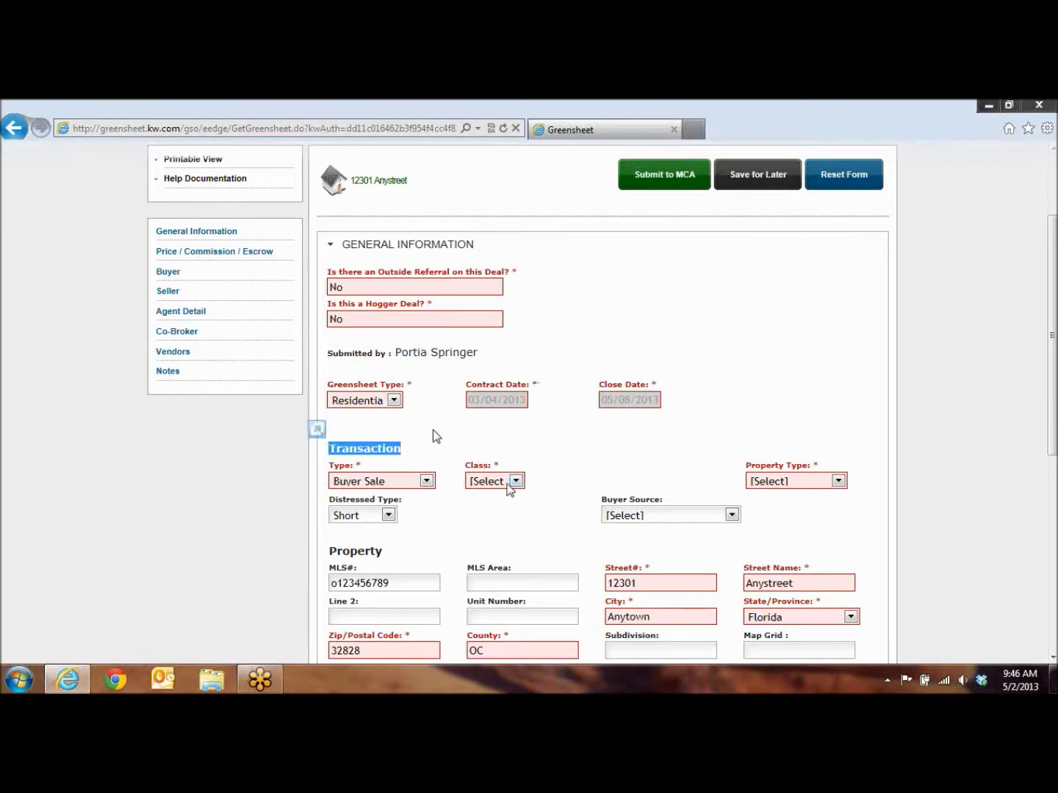
pyautogui.click(516, 481)
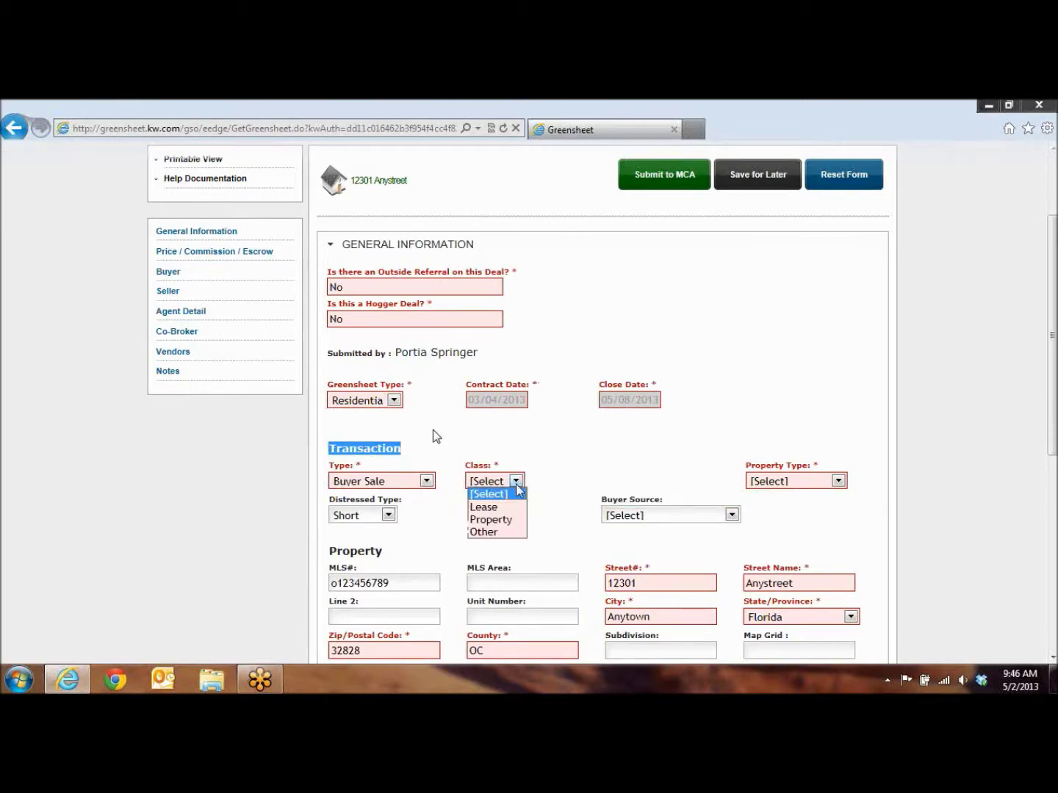
pyautogui.click(509, 521)
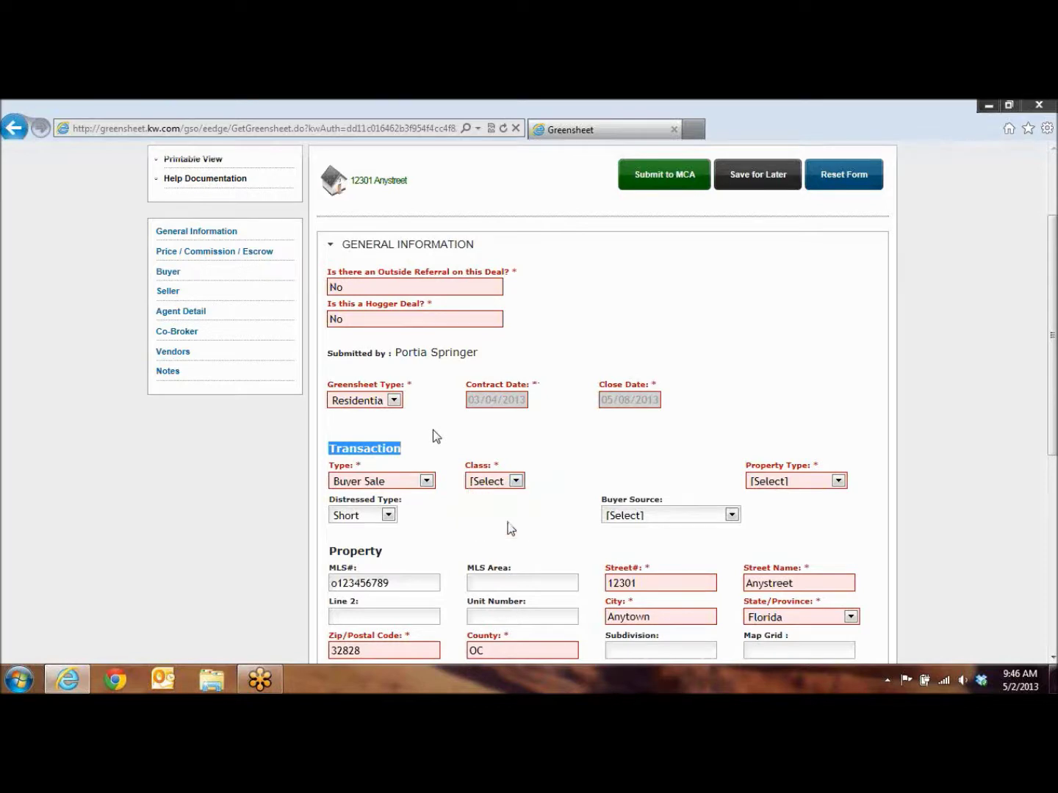
pyautogui.moveTo(744, 466); pyautogui.dragTo(811, 463)
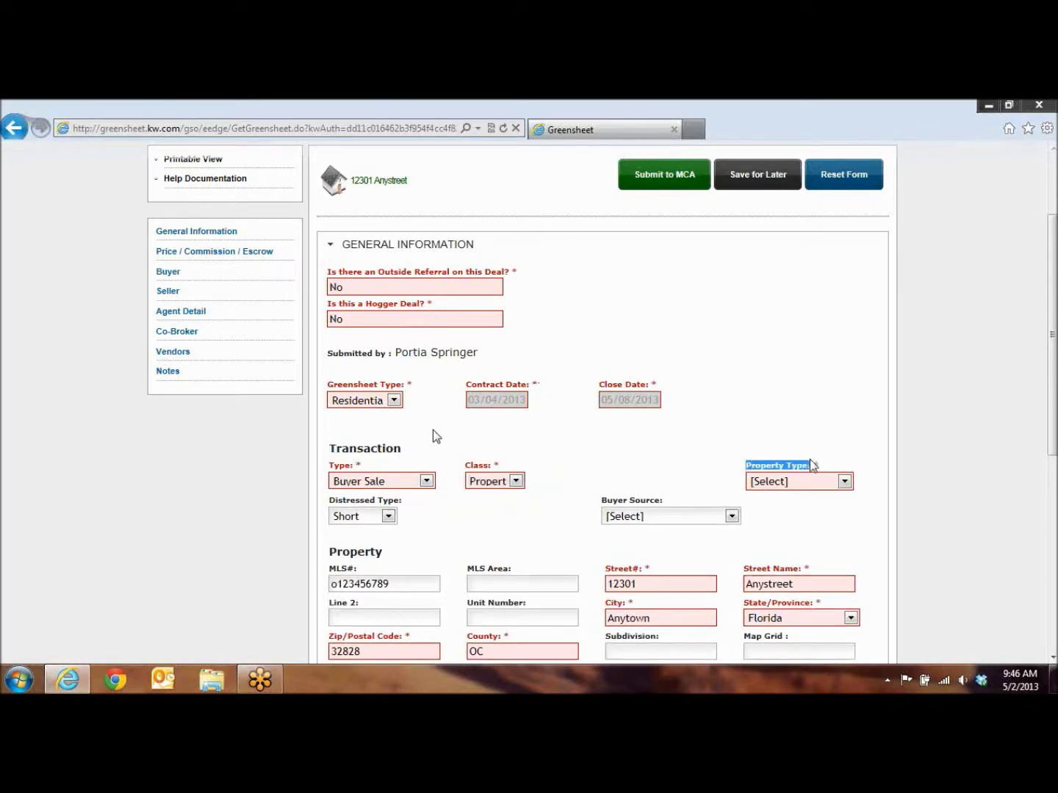
pyautogui.click(845, 482)
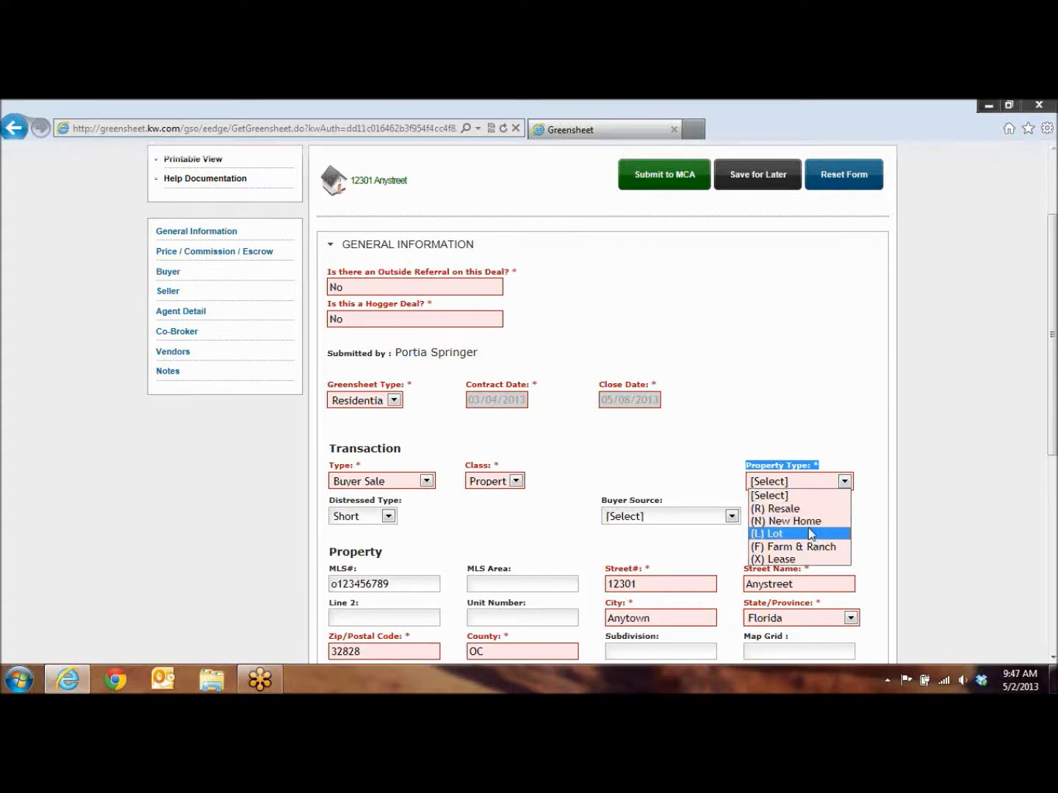
pyautogui.click(786, 509)
pyautogui.click(671, 467)
pyautogui.scroll(-4, 562, 472)
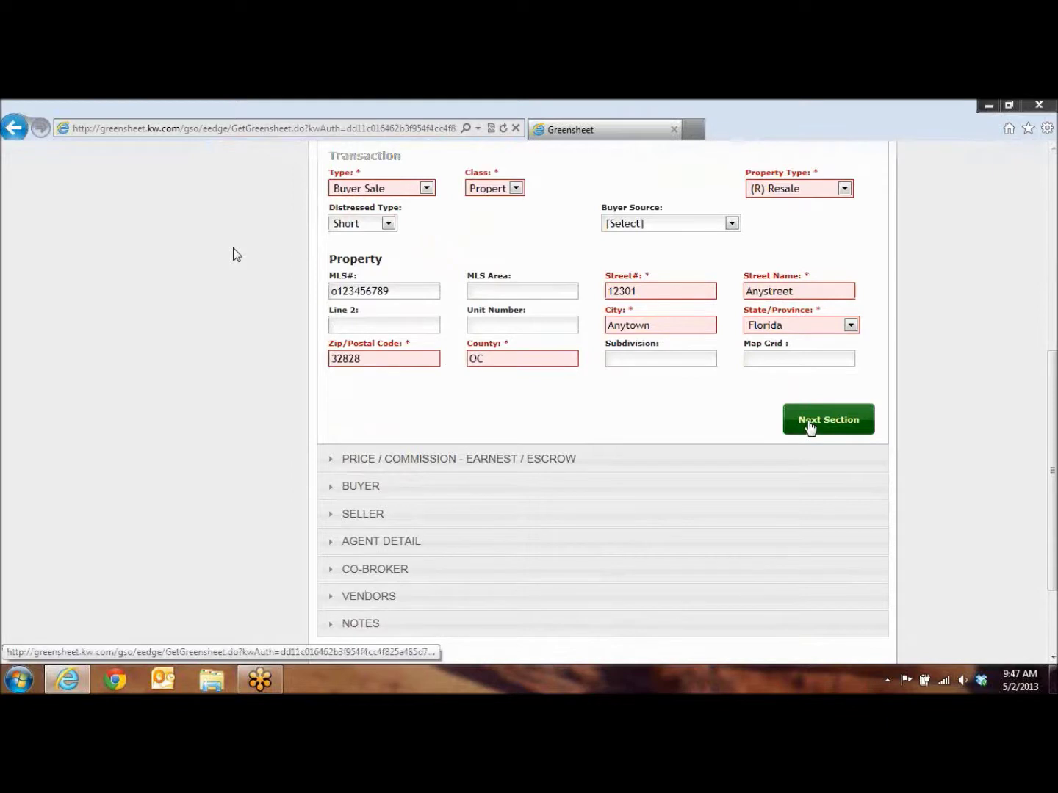
pyautogui.click(809, 426)
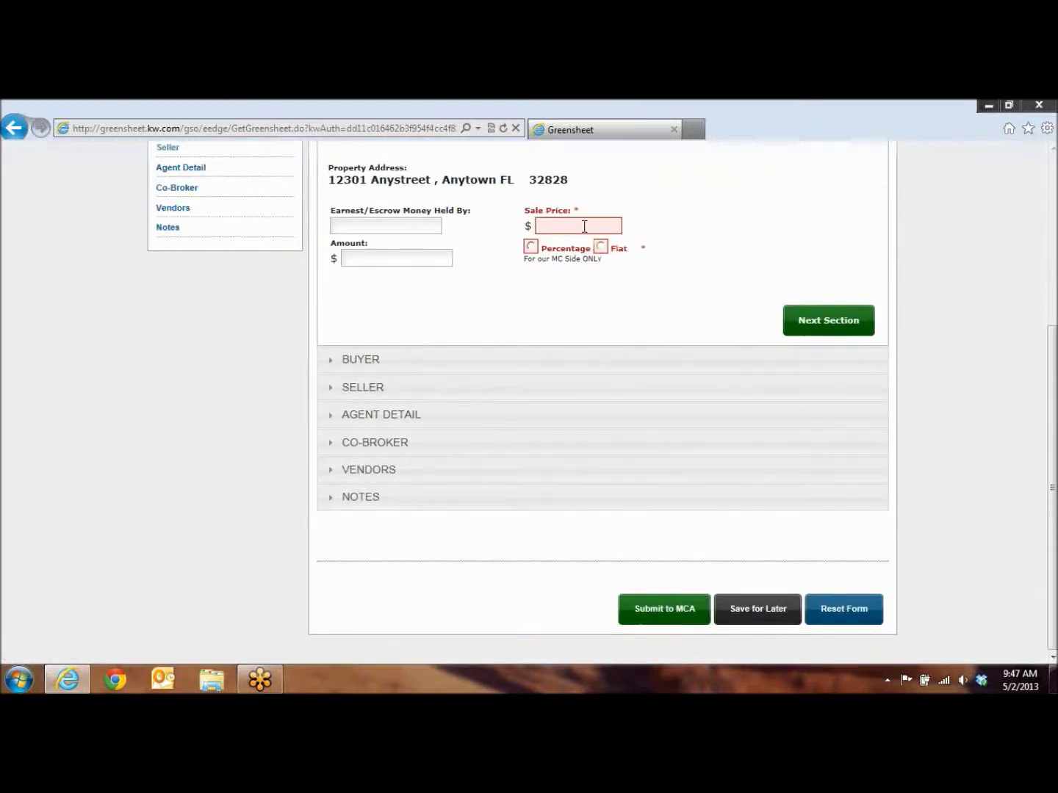
# Enter a 125000 sale price with a 3% percentage commission, giving 3750.00.
pyautogui.write('125000')
pyautogui.click(530, 248)
pyautogui.click(530, 248)
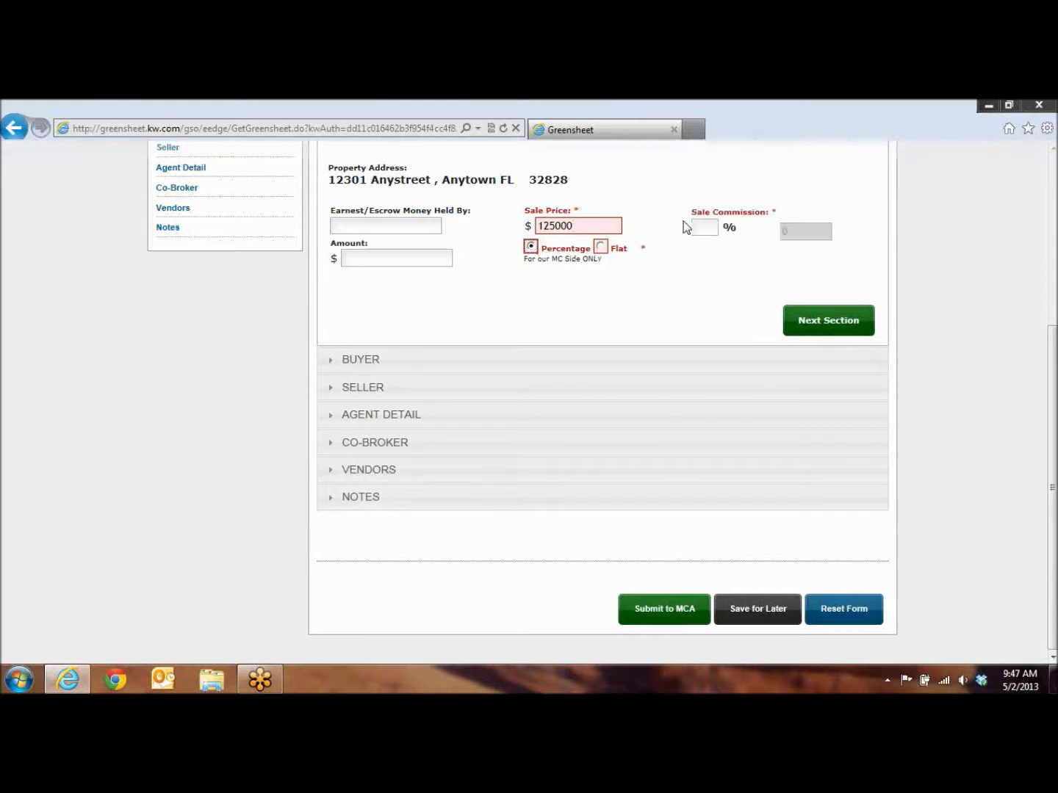
pyautogui.click(702, 227)
pyautogui.write('3')
pyautogui.moveTo(758, 232); pyautogui.dragTo(840, 239)
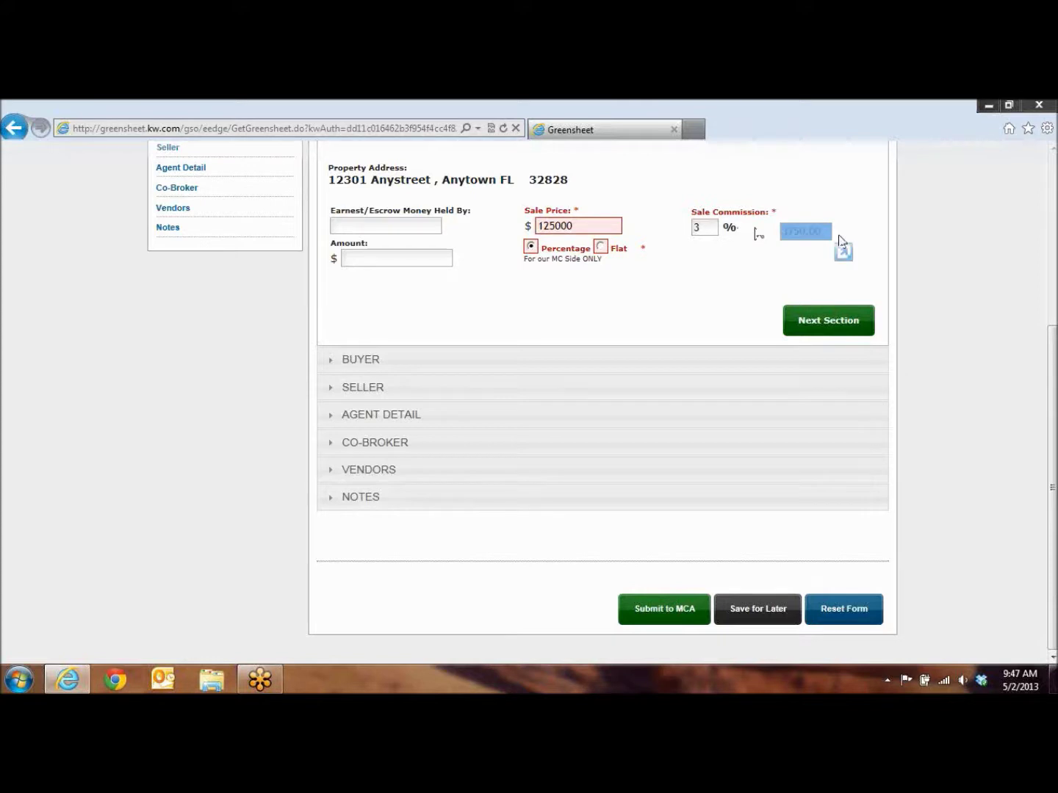
pyautogui.click(753, 264)
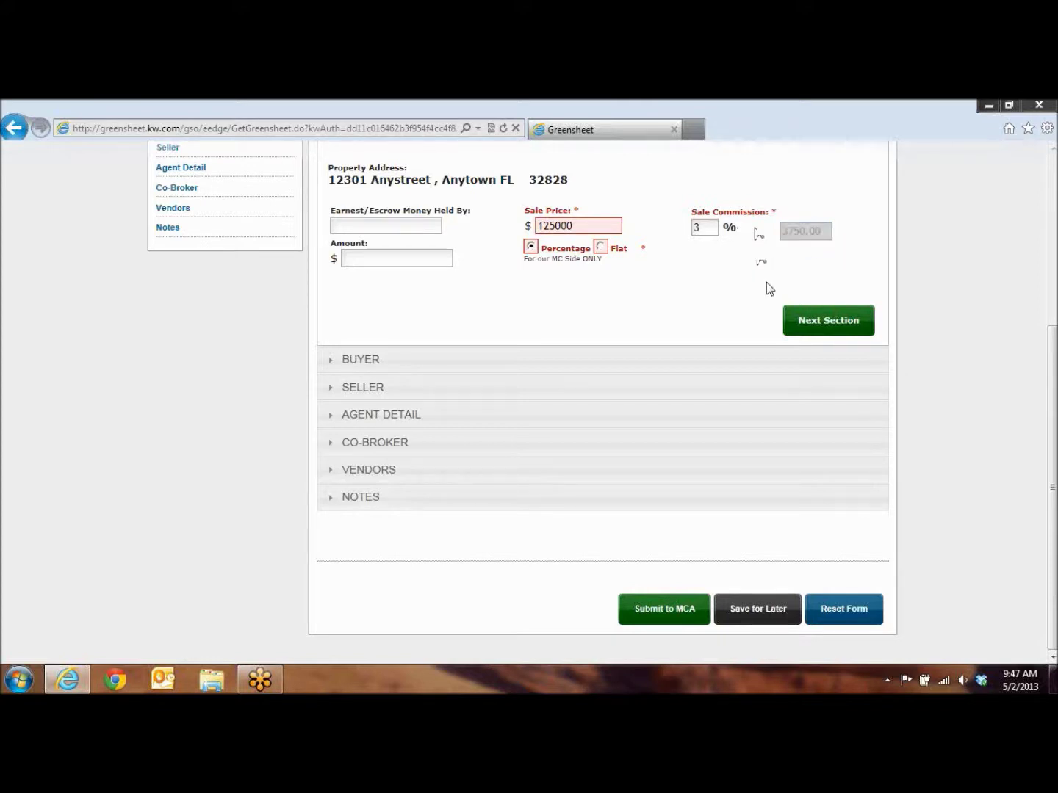
# Advance through the Buyer and Seller sections to Agent Detail.
pyautogui.click(806, 333)
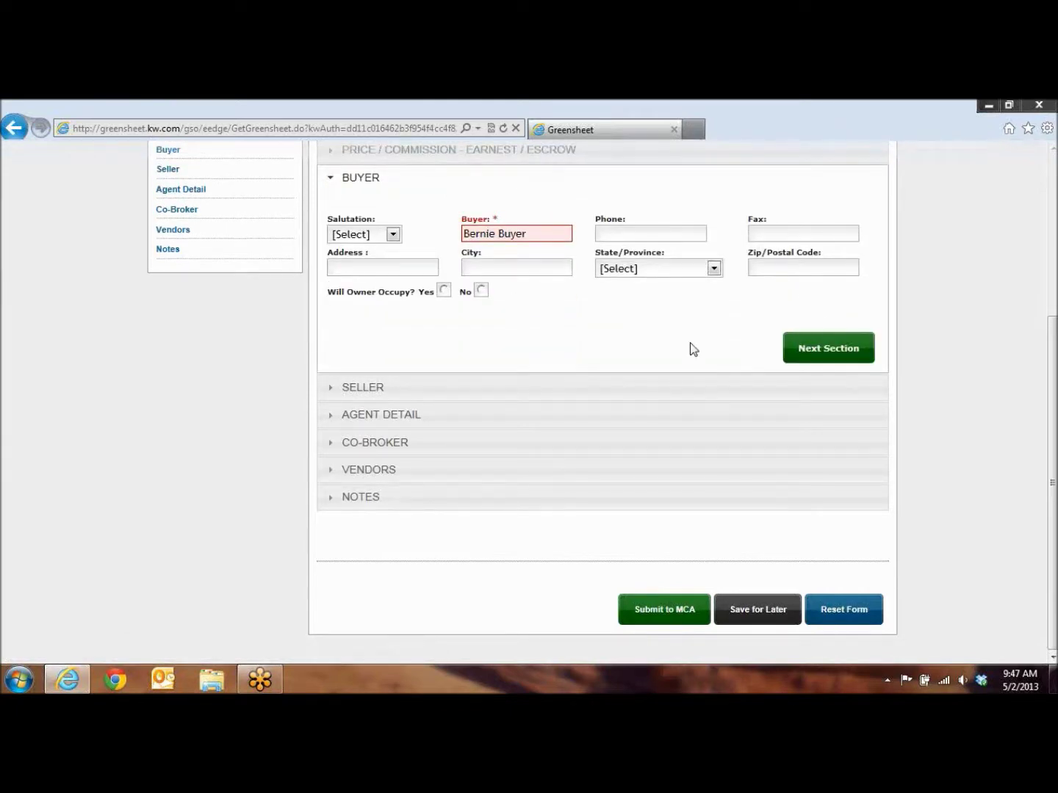
pyautogui.click(841, 352)
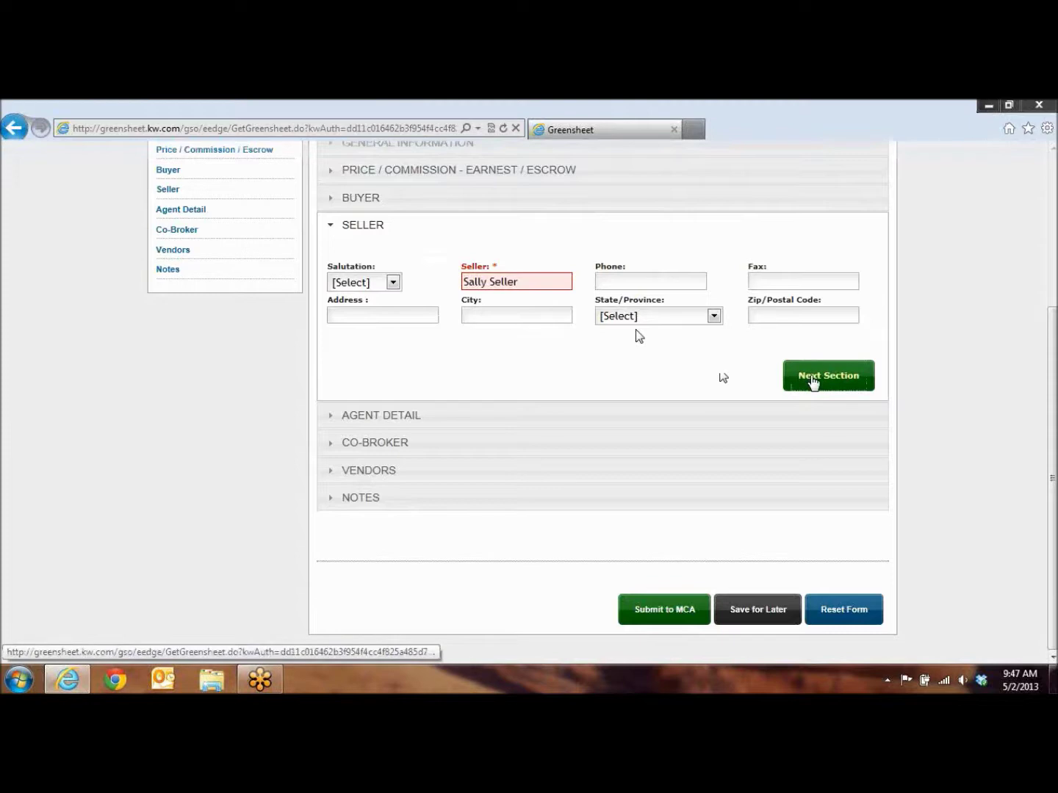
pyautogui.click(814, 381)
pyautogui.scroll(-3, 477, 389)
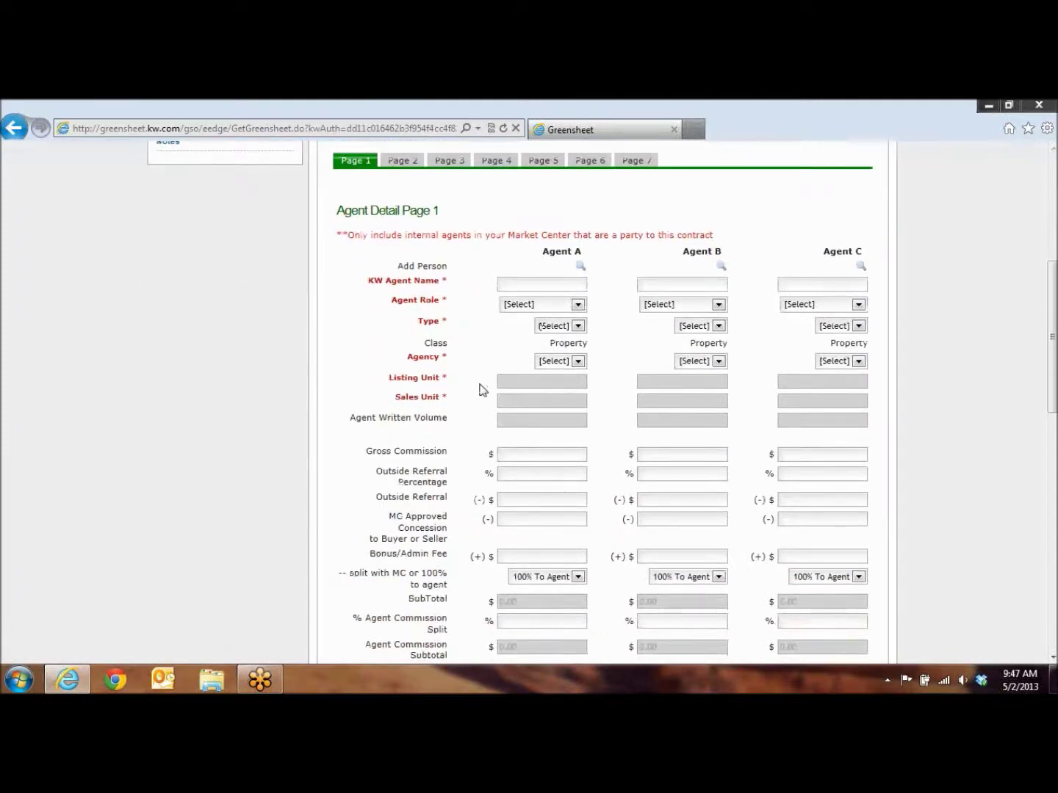
# Make Agent A a Buyer Specialist with type Sale and agency Buyer.
pyautogui.click(502, 287)
pyautogui.moveTo(507, 290)
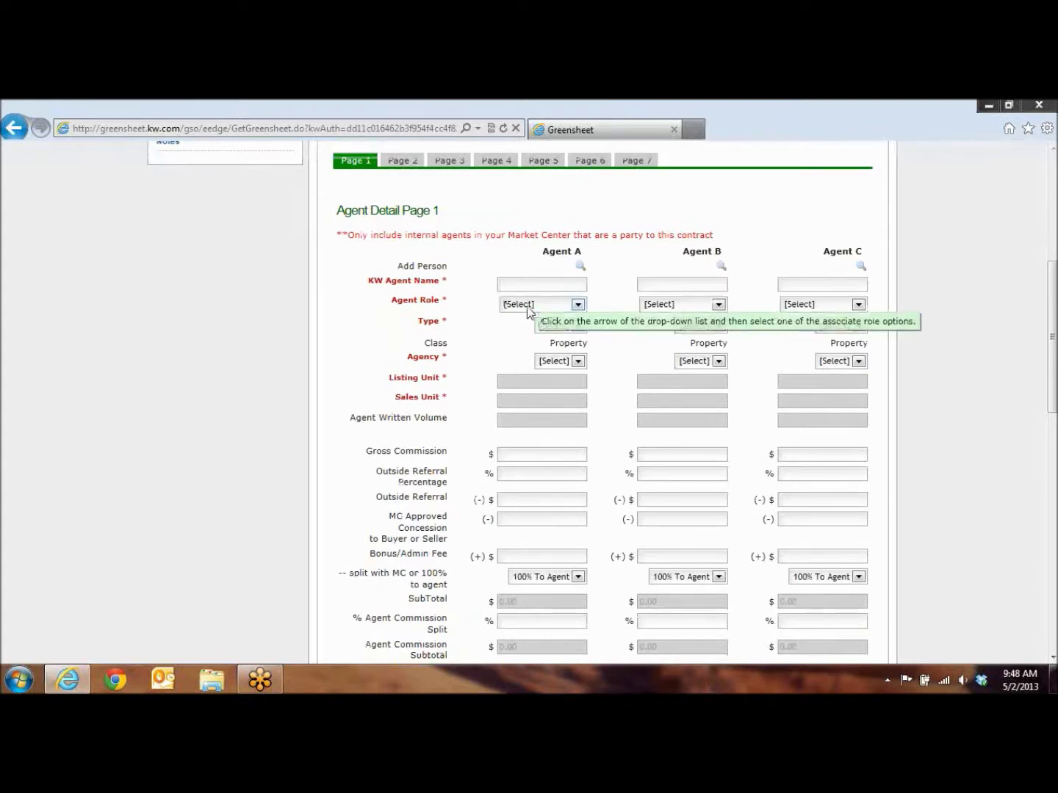
pyautogui.moveTo(389, 303); pyautogui.dragTo(440, 301)
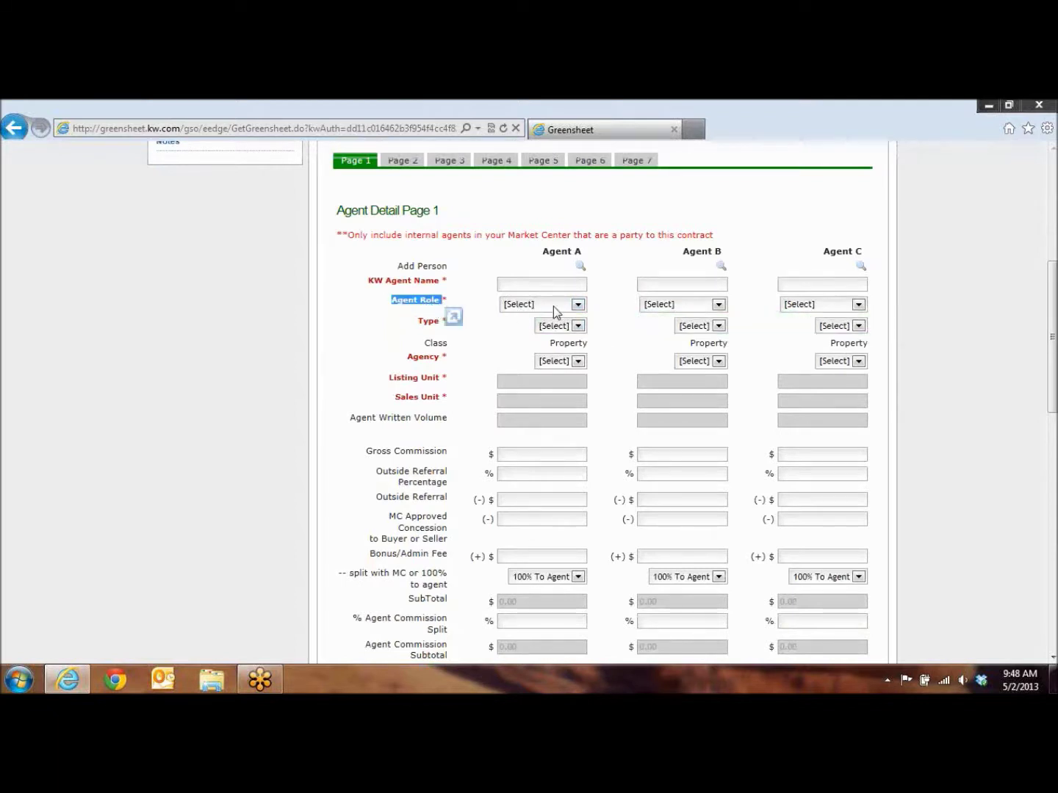
pyautogui.click(579, 304)
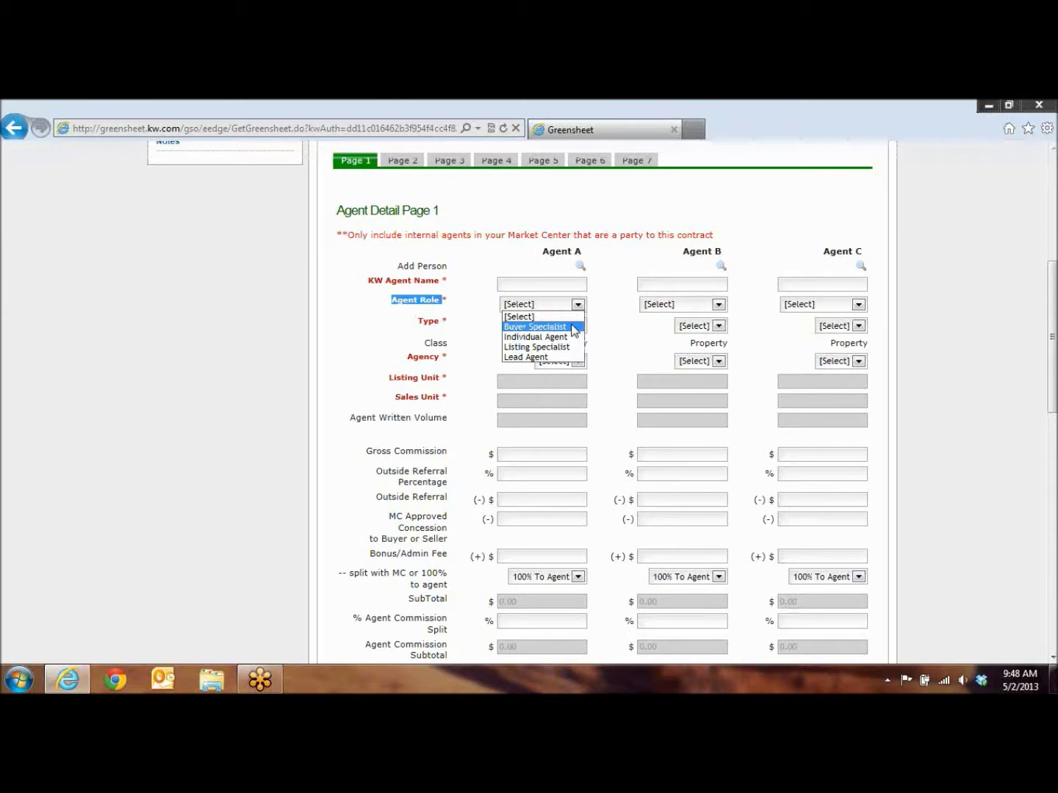
pyautogui.click(573, 330)
pyautogui.click(505, 337)
pyautogui.moveTo(420, 322); pyautogui.dragTo(443, 322)
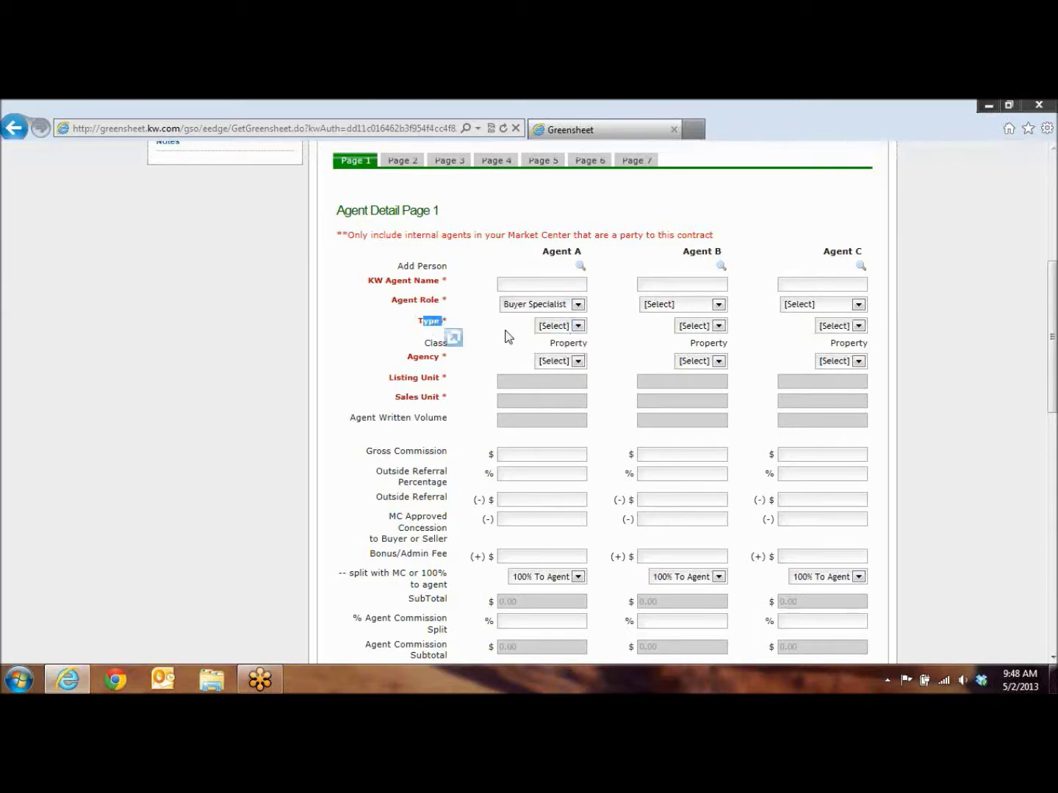
pyautogui.click(579, 326)
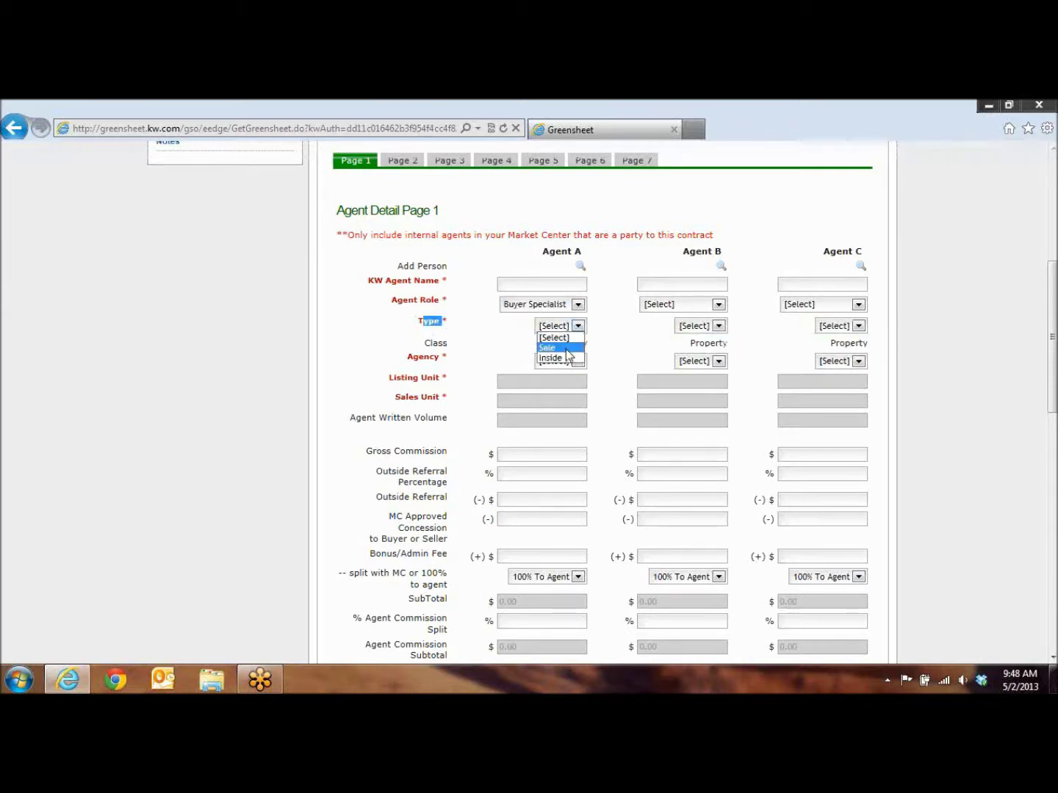
pyautogui.click(565, 348)
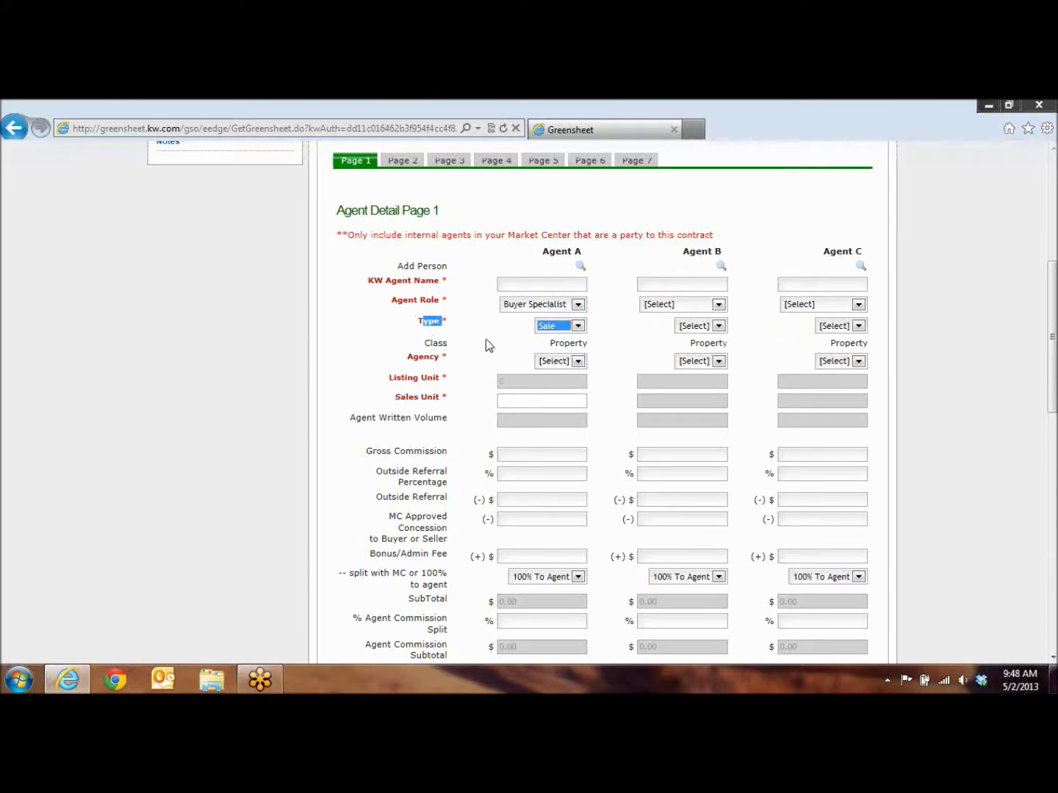
pyautogui.moveTo(406, 357); pyautogui.dragTo(439, 366)
pyautogui.click(578, 362)
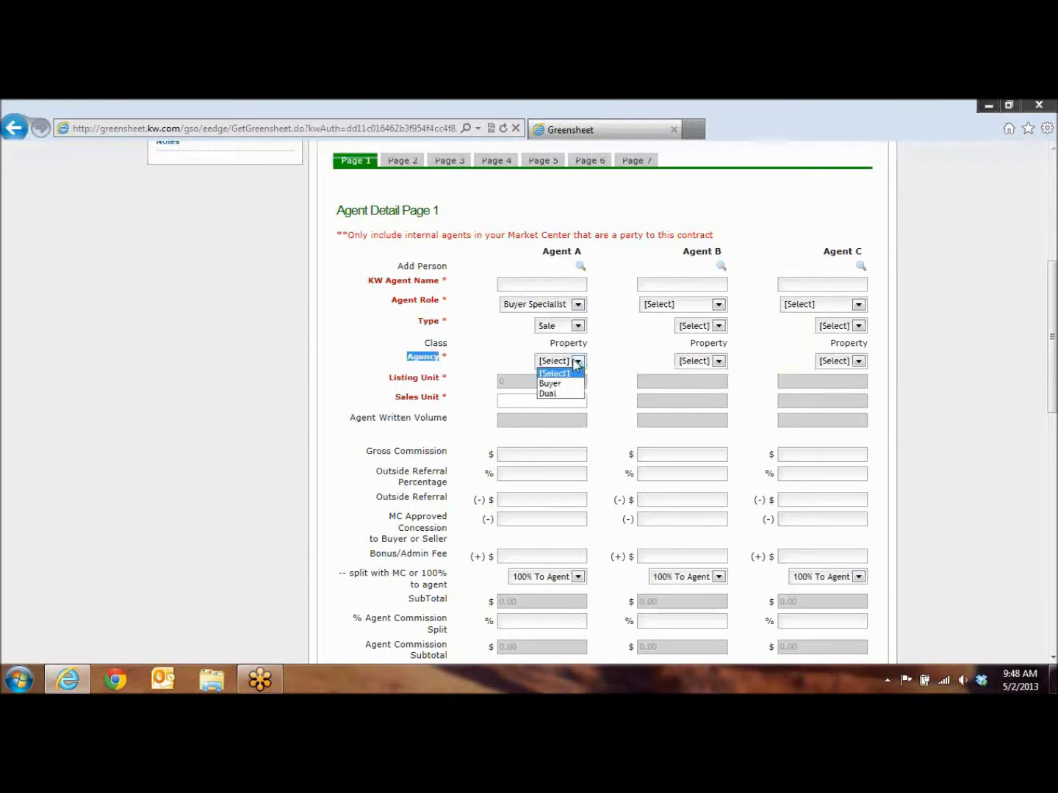
pyautogui.click(560, 385)
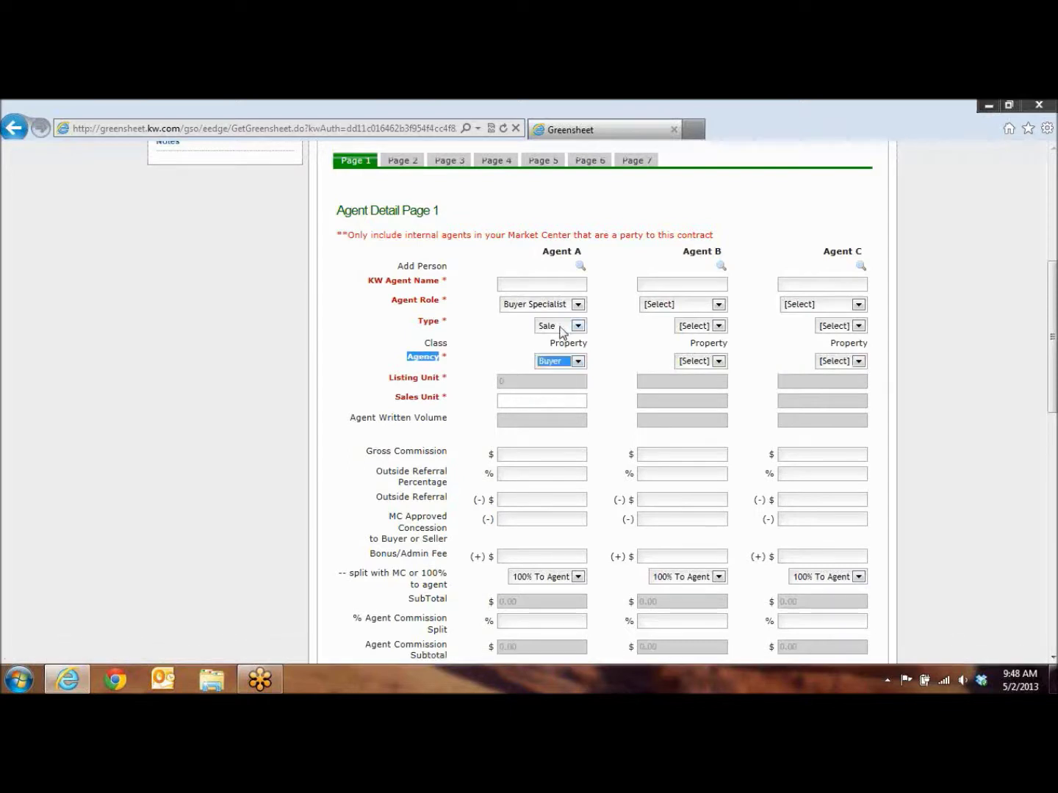
pyautogui.click(490, 362)
# Give Agent A a Sales Unit of 1.
pyautogui.scroll(-2, 491, 363)
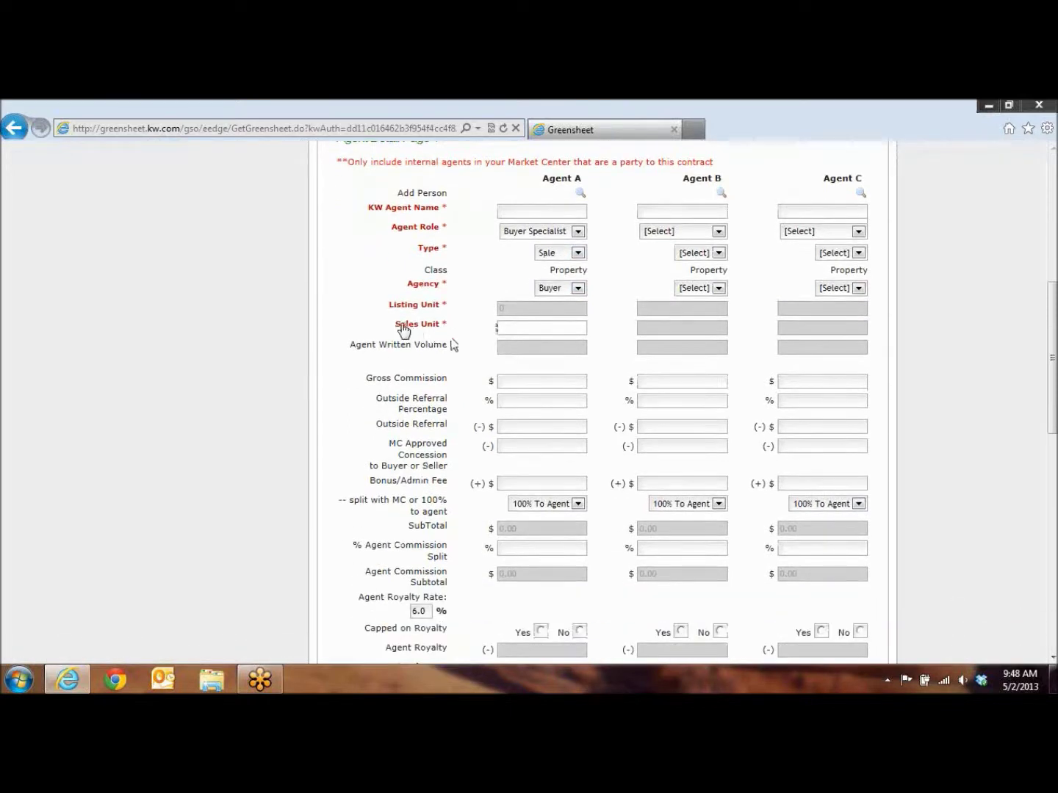
pyautogui.moveTo(393, 324); pyautogui.dragTo(436, 331)
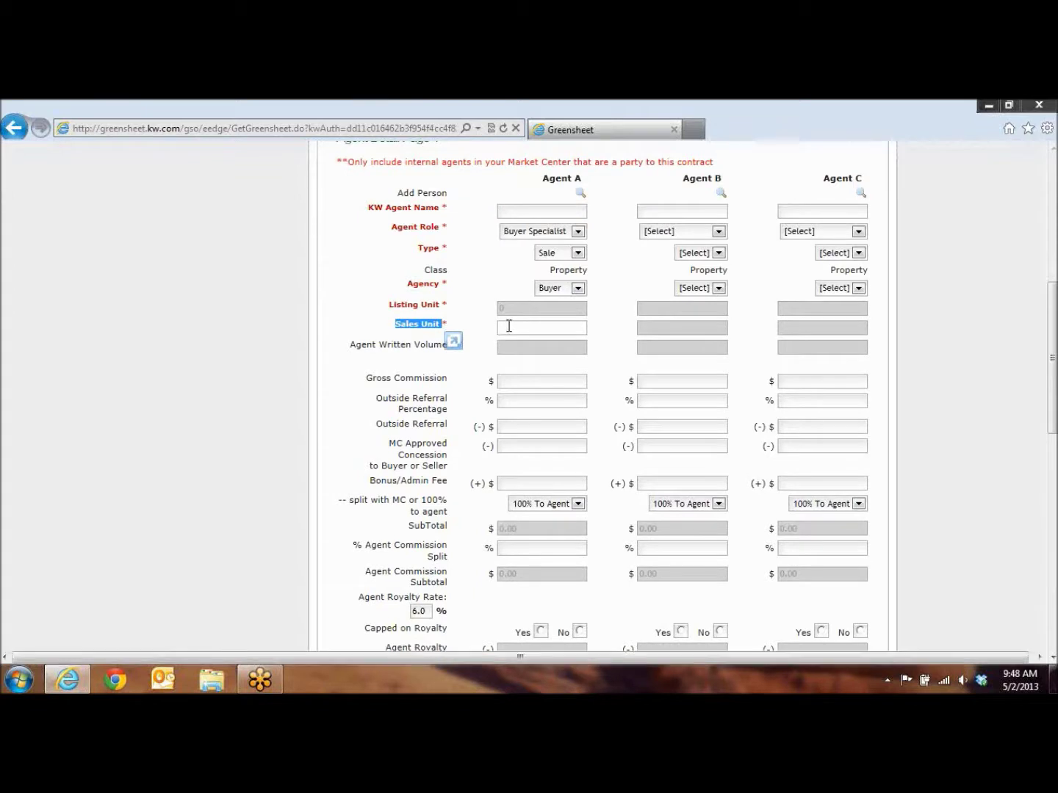
pyautogui.click(511, 326)
pyautogui.write('1')
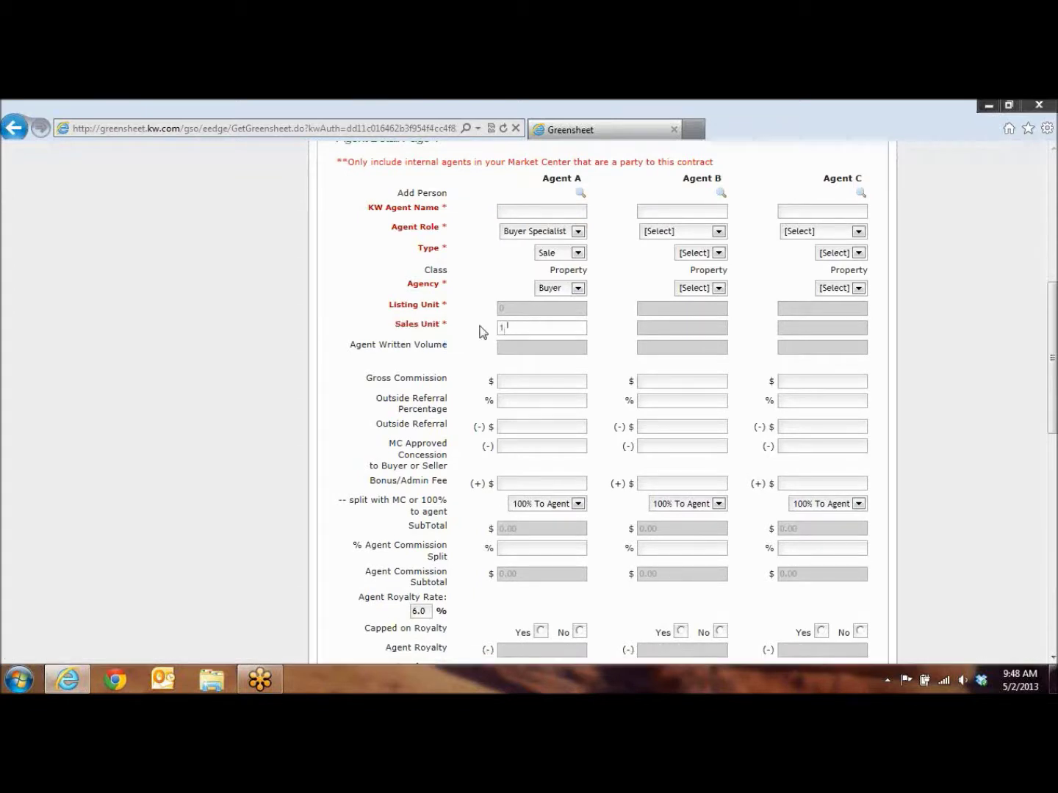
# Find the associate by last name and add them as Agent B.
pyautogui.click(721, 195)
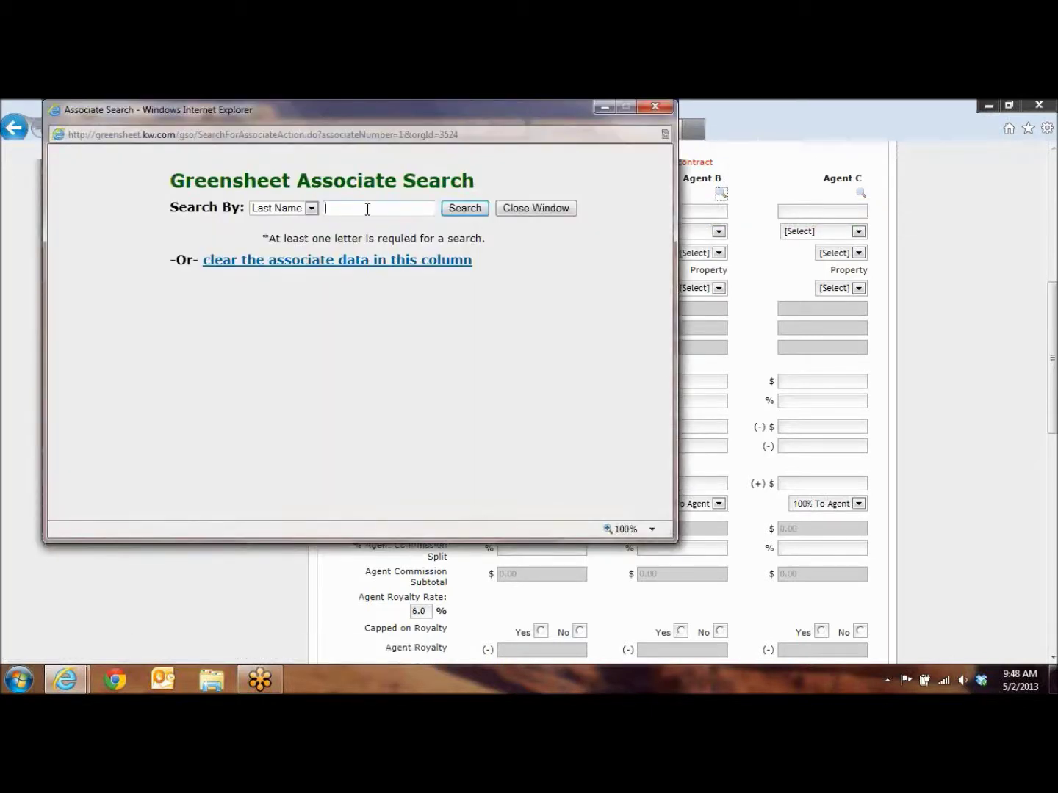
pyautogui.click(367, 210)
pyautogui.write("D'Aloise")
pyautogui.press('Return')
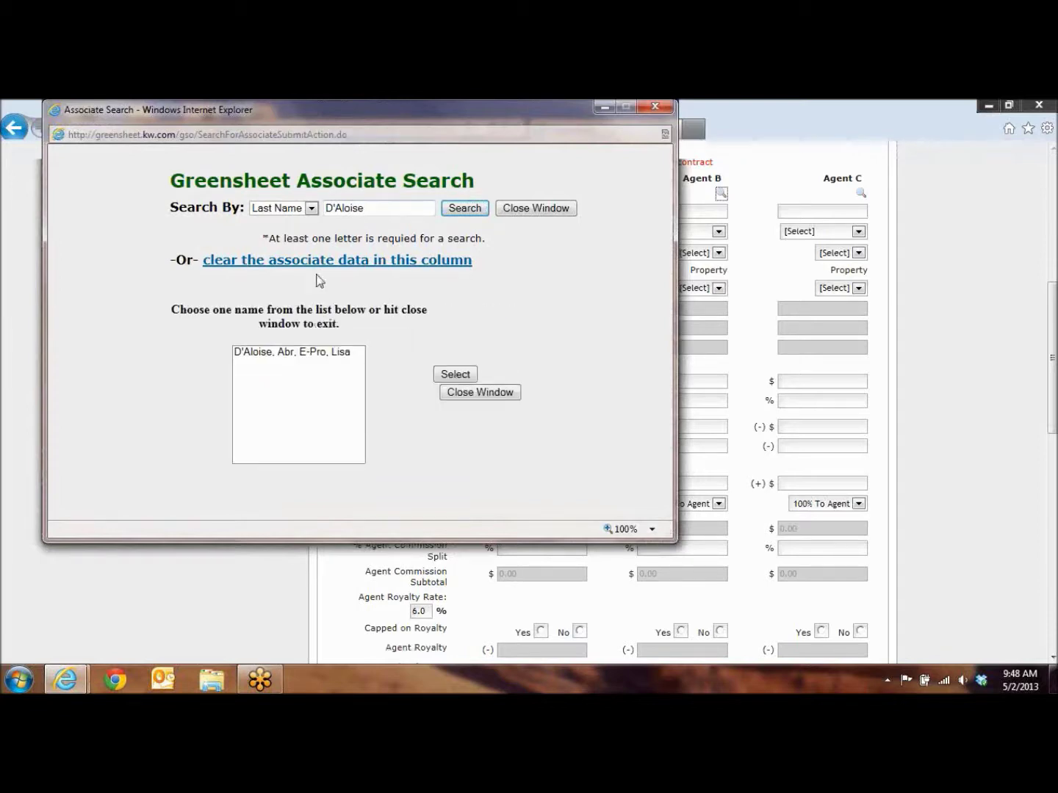
pyautogui.click(285, 351)
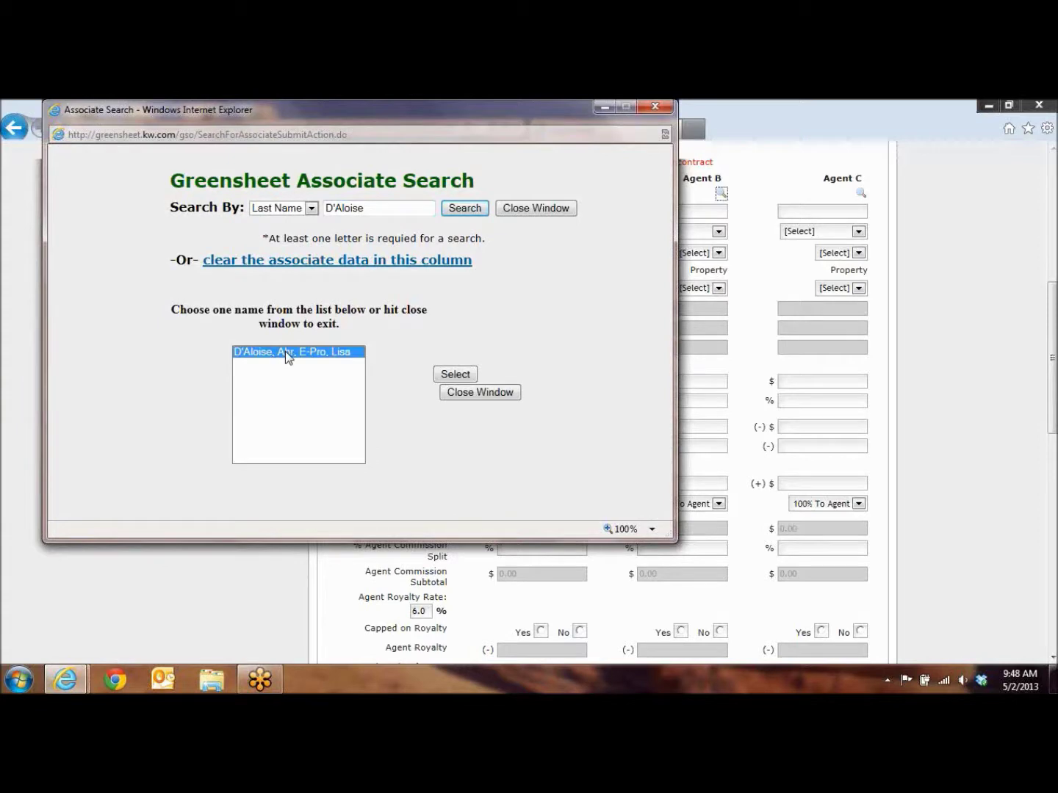
pyautogui.click(452, 375)
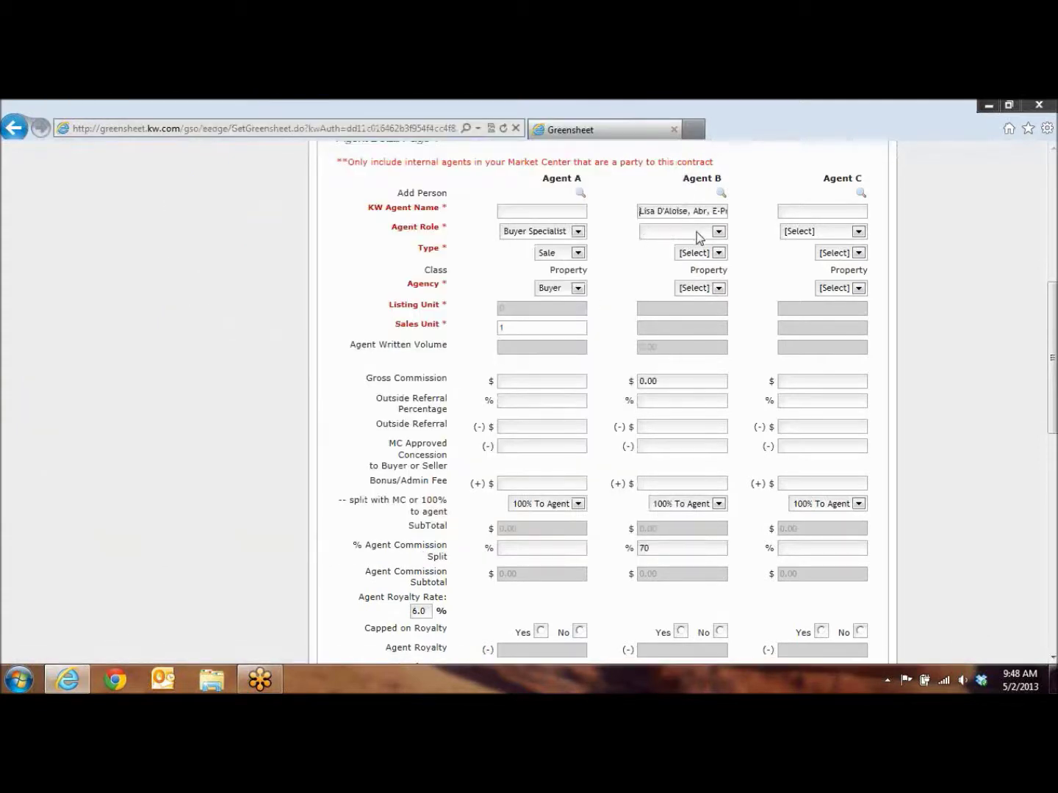
# Set Agent B's role to Buyer Specialist, type Sale and agency Buyer.
pyautogui.click(717, 232)
pyautogui.click(710, 252)
pyautogui.click(717, 253)
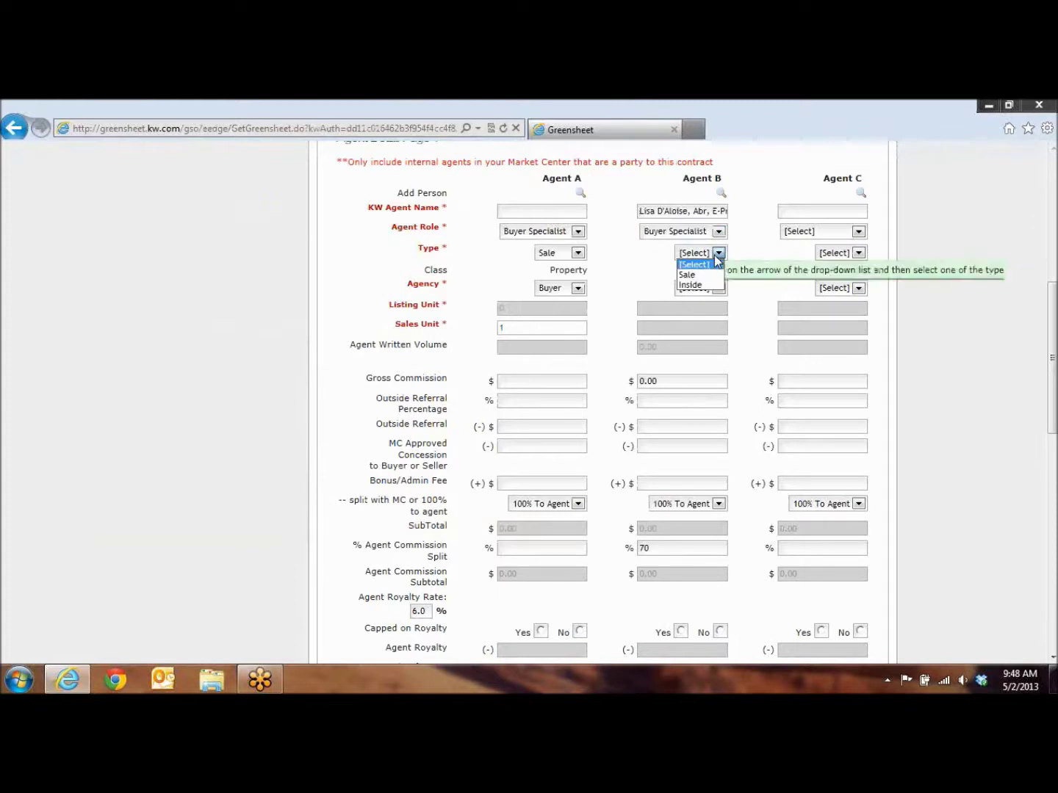
pyautogui.click(689, 275)
pyautogui.click(717, 289)
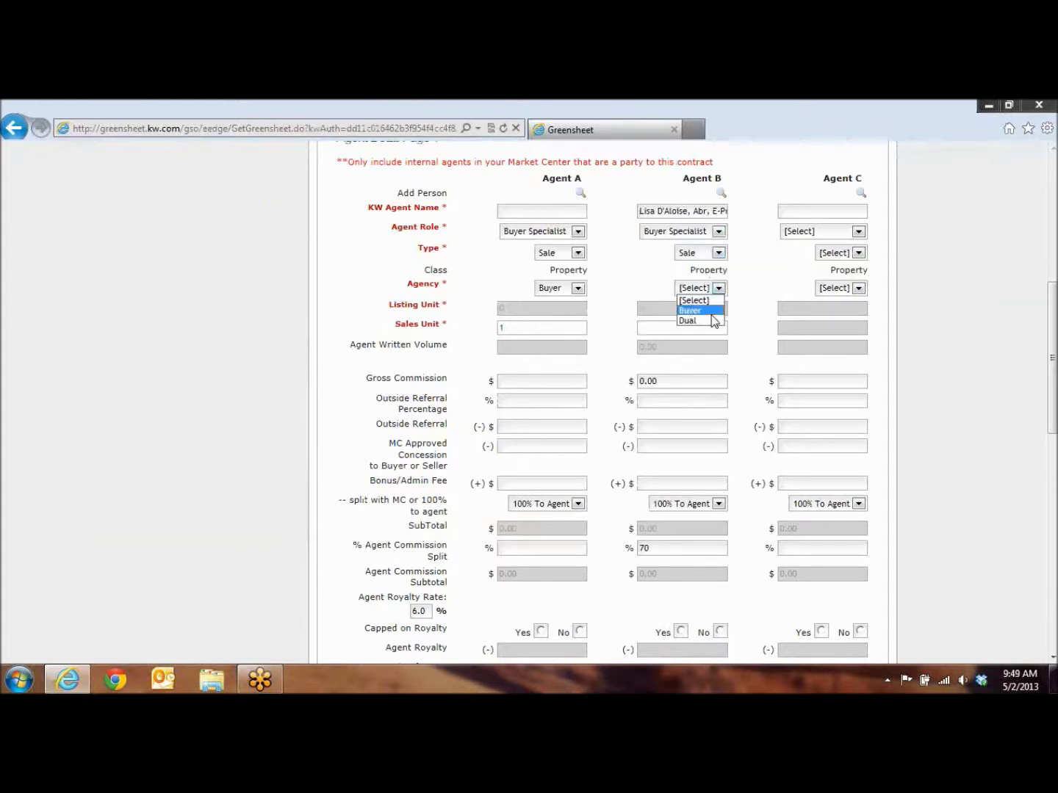
pyautogui.click(711, 313)
# Split sales units as .75 for Agent A and .25 for Agent B.
pyautogui.moveTo(505, 328); pyautogui.dragTo(470, 330)
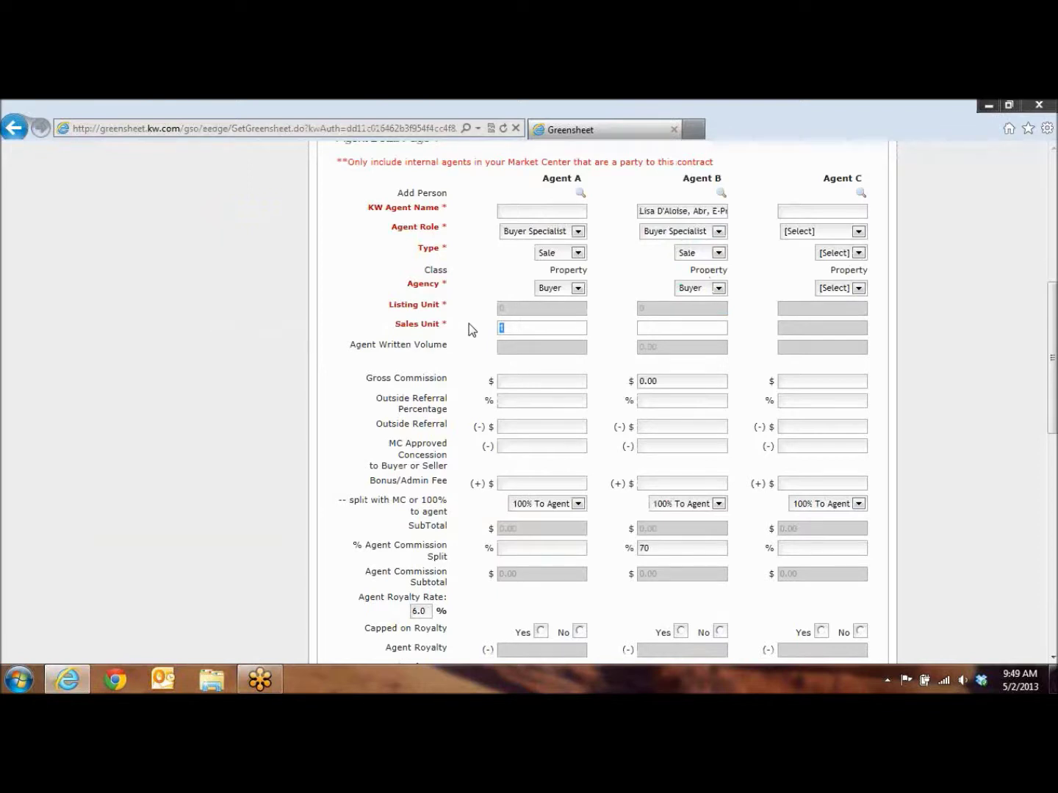
pyautogui.write('.75')
pyautogui.click(652, 327)
pyautogui.write('.25')
pyautogui.click(599, 343)
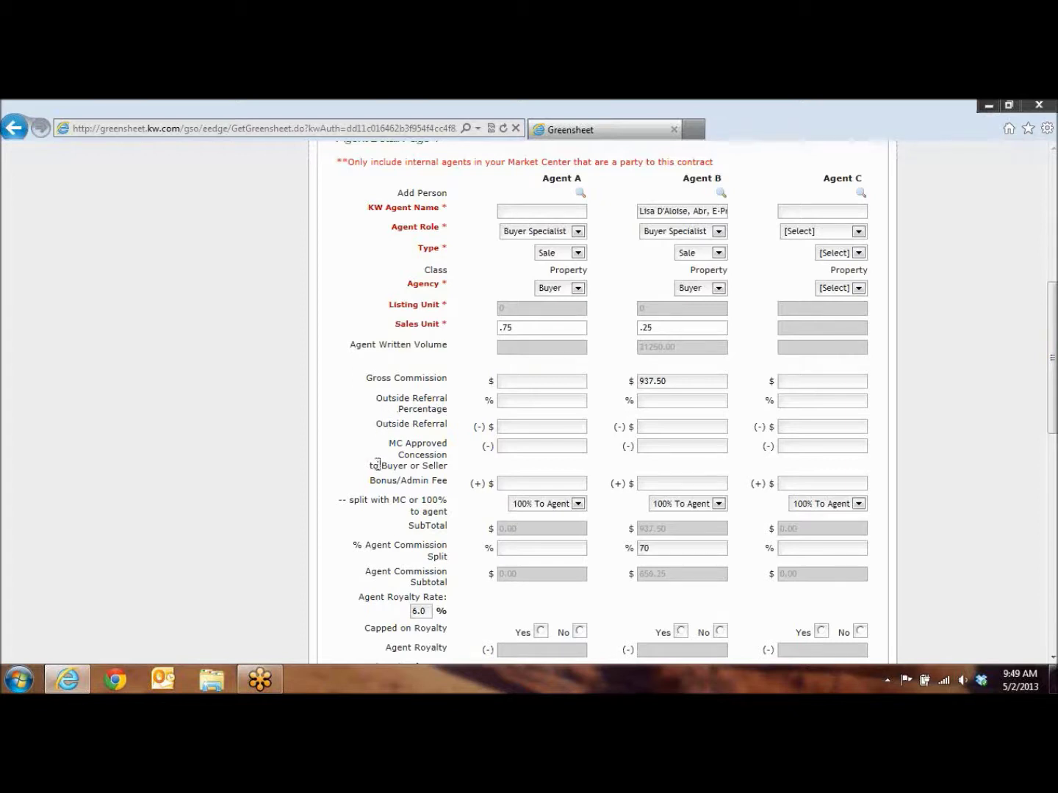
pyautogui.moveTo(369, 482); pyautogui.dragTo(446, 485)
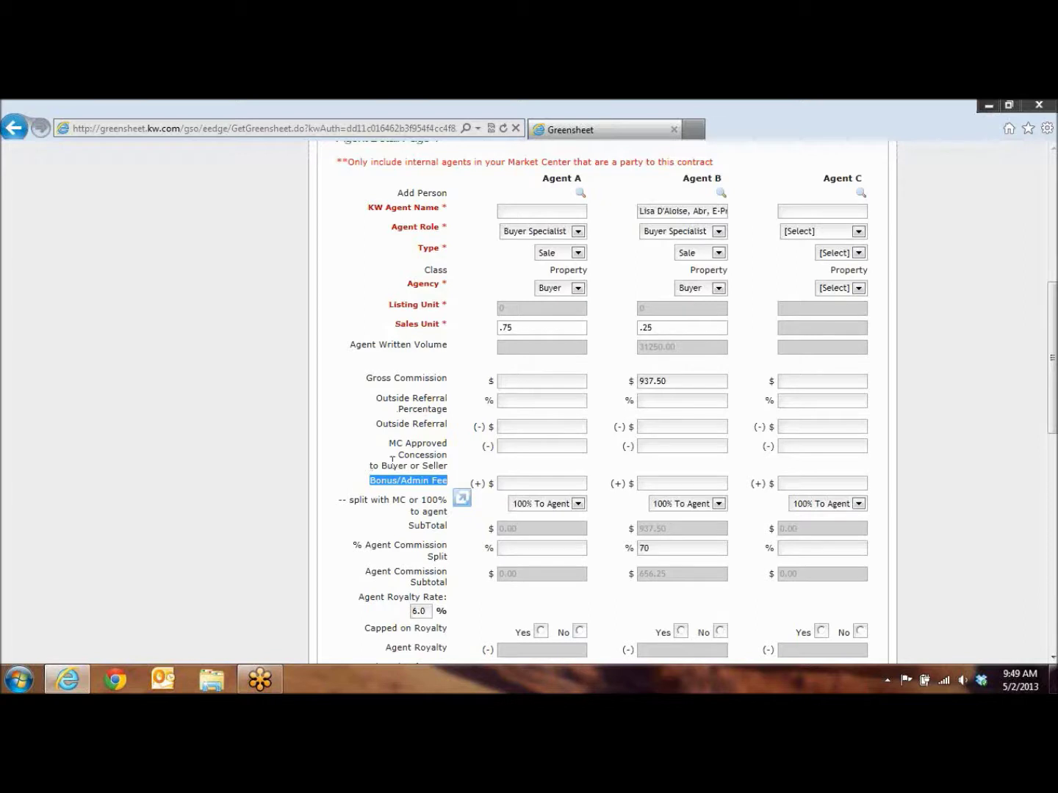
# Enter 395 as Agent A's bonus/admin fee.
pyautogui.moveTo(527, 483)
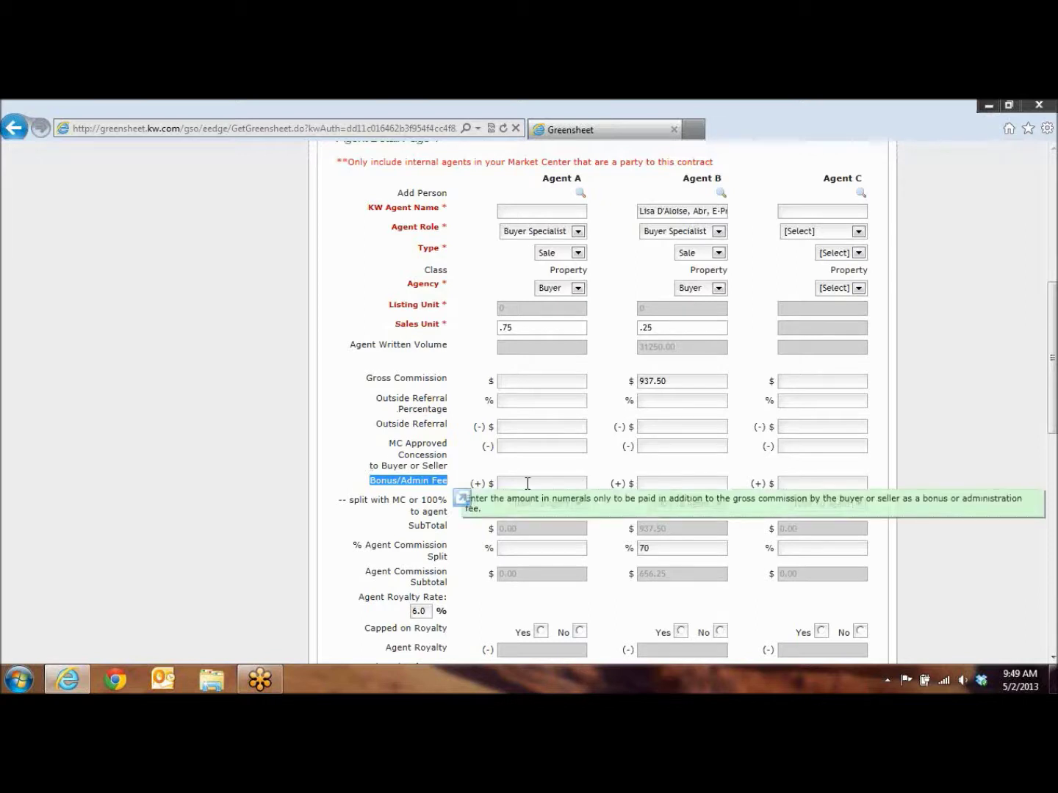
pyautogui.click(526, 484)
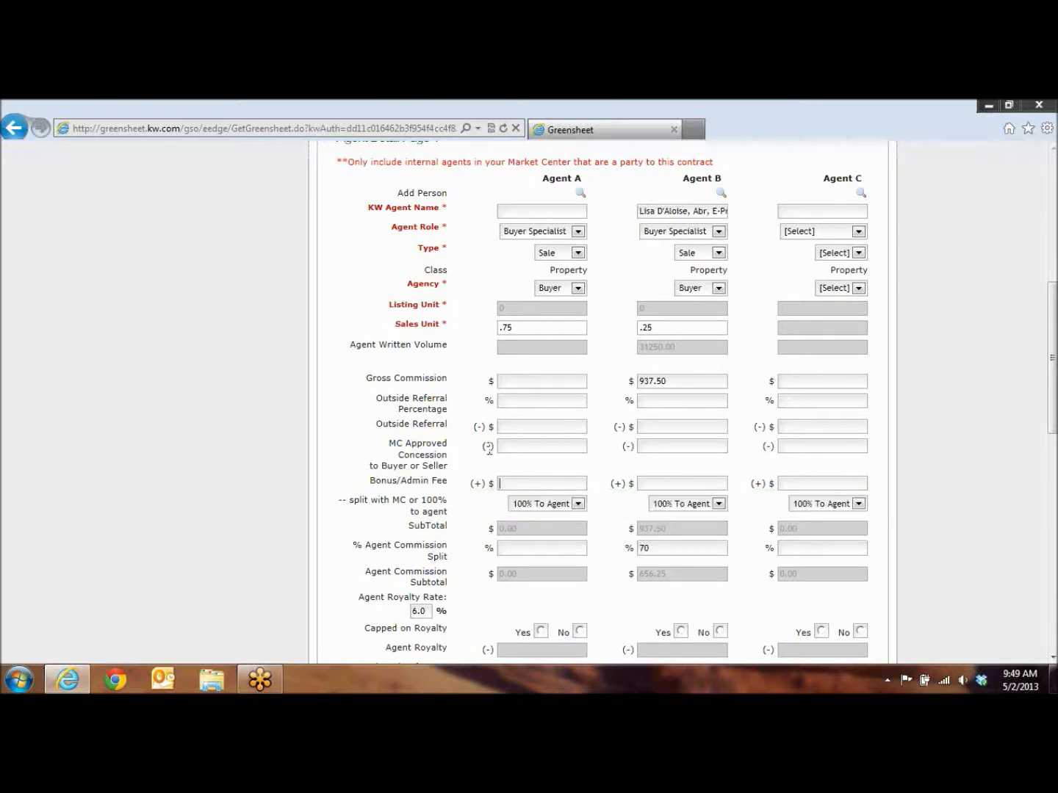
pyautogui.write('395')
# Set Agent A's KW Cares and KW Family Fund donations to 0, replacing the mistaken 10.
pyautogui.scroll(-5, 339, 535)
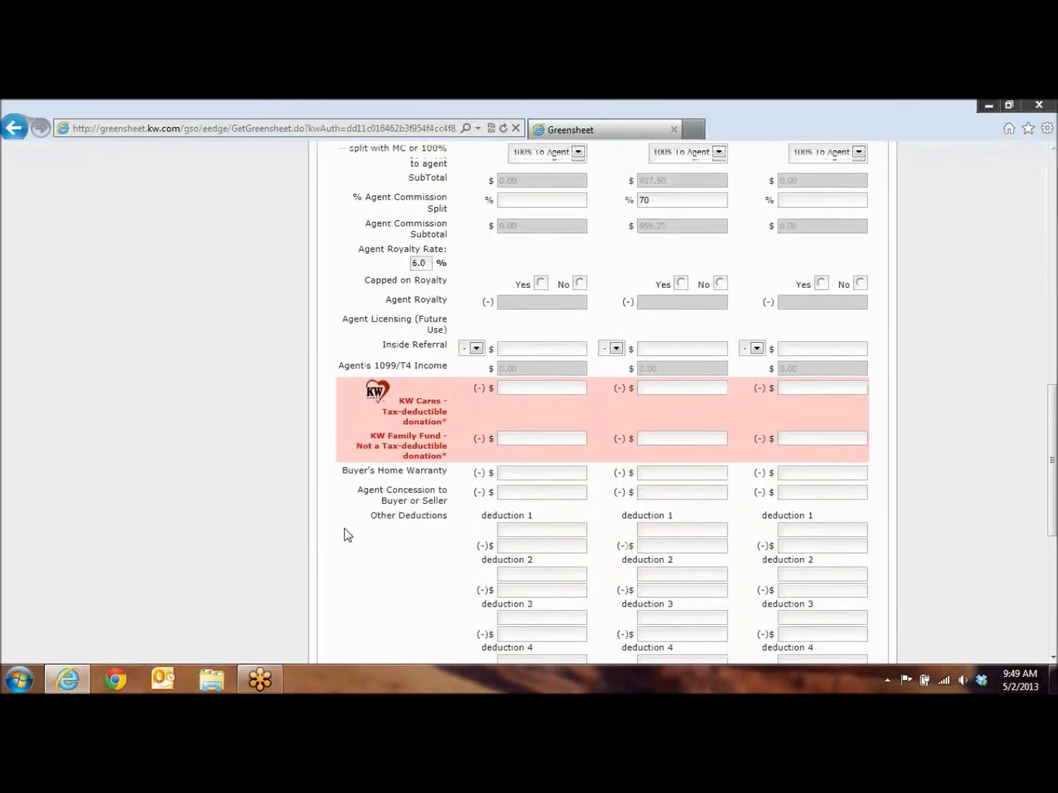
pyautogui.scroll(-1, 347, 535)
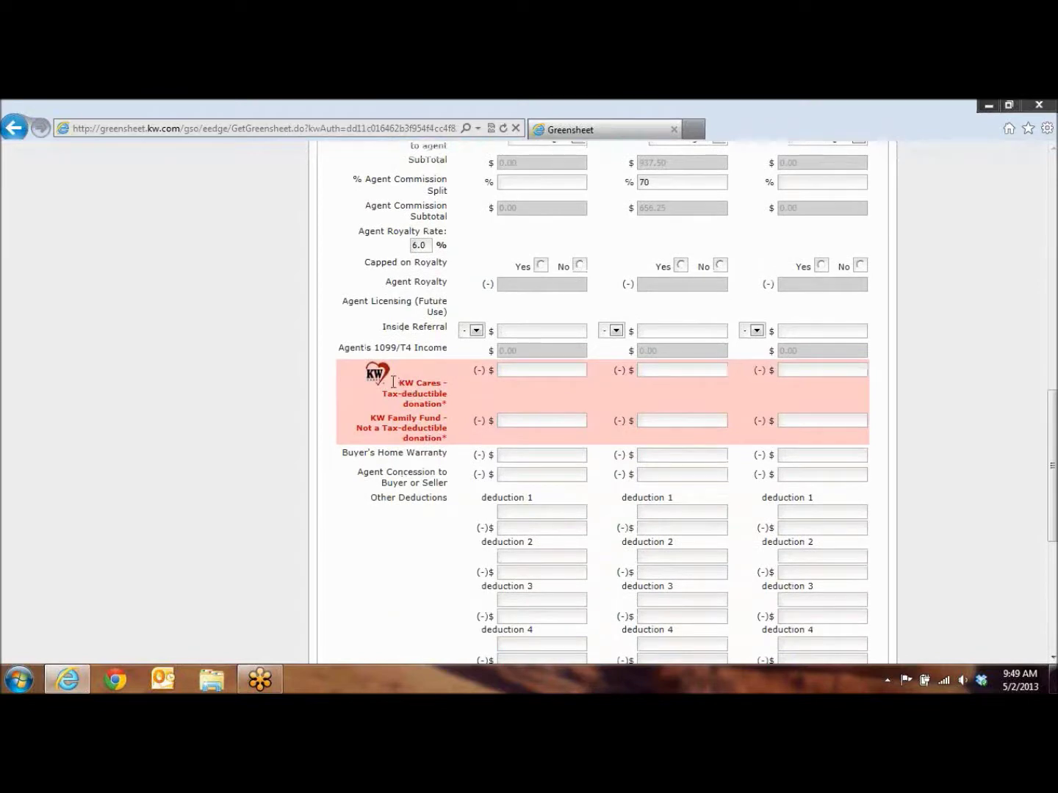
pyautogui.moveTo(398, 381); pyautogui.dragTo(448, 419)
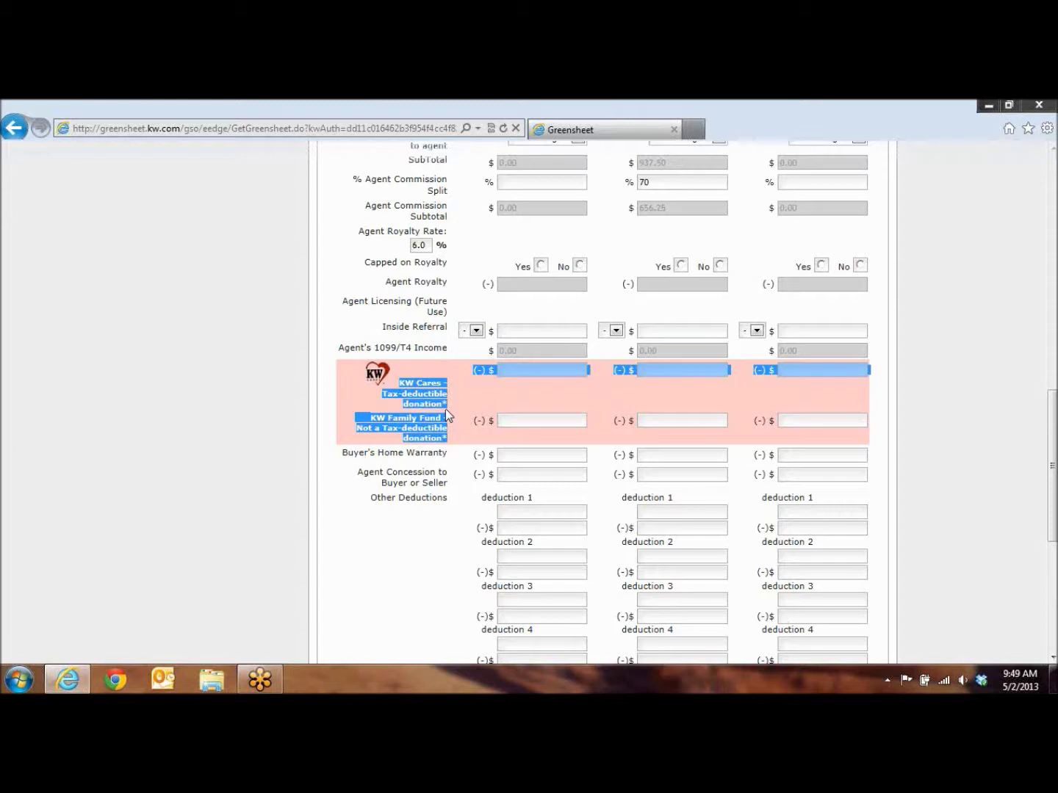
pyautogui.click(457, 385)
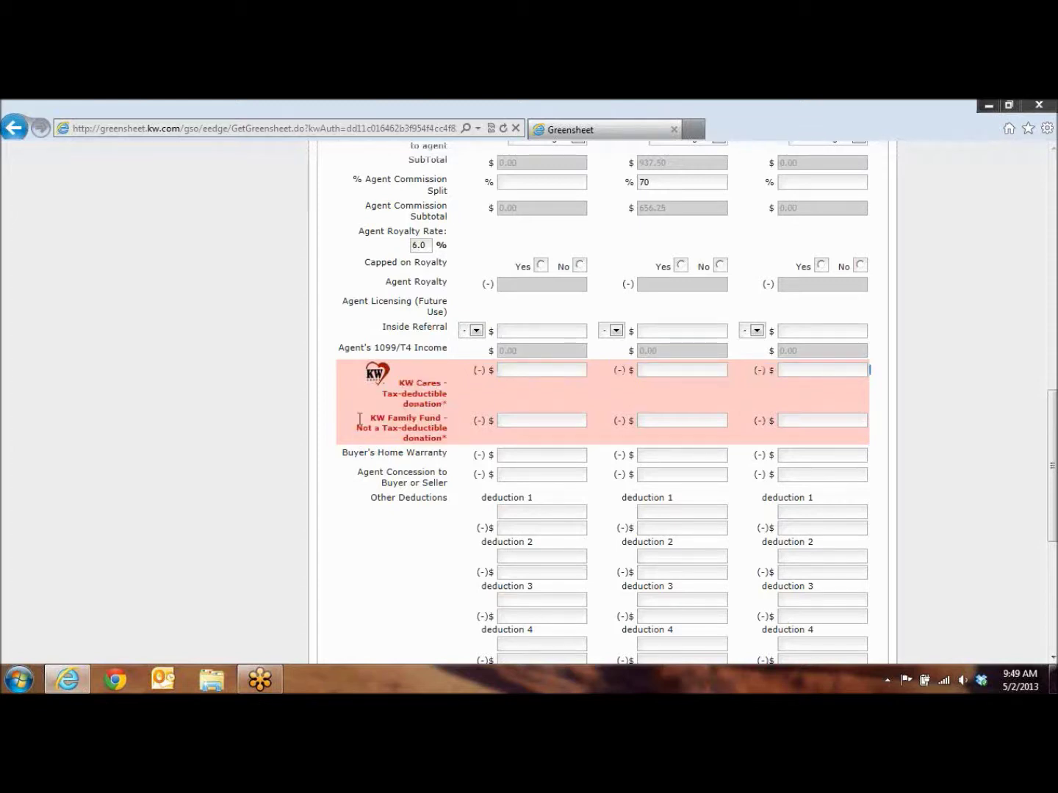
pyautogui.moveTo(366, 415); pyautogui.dragTo(445, 439)
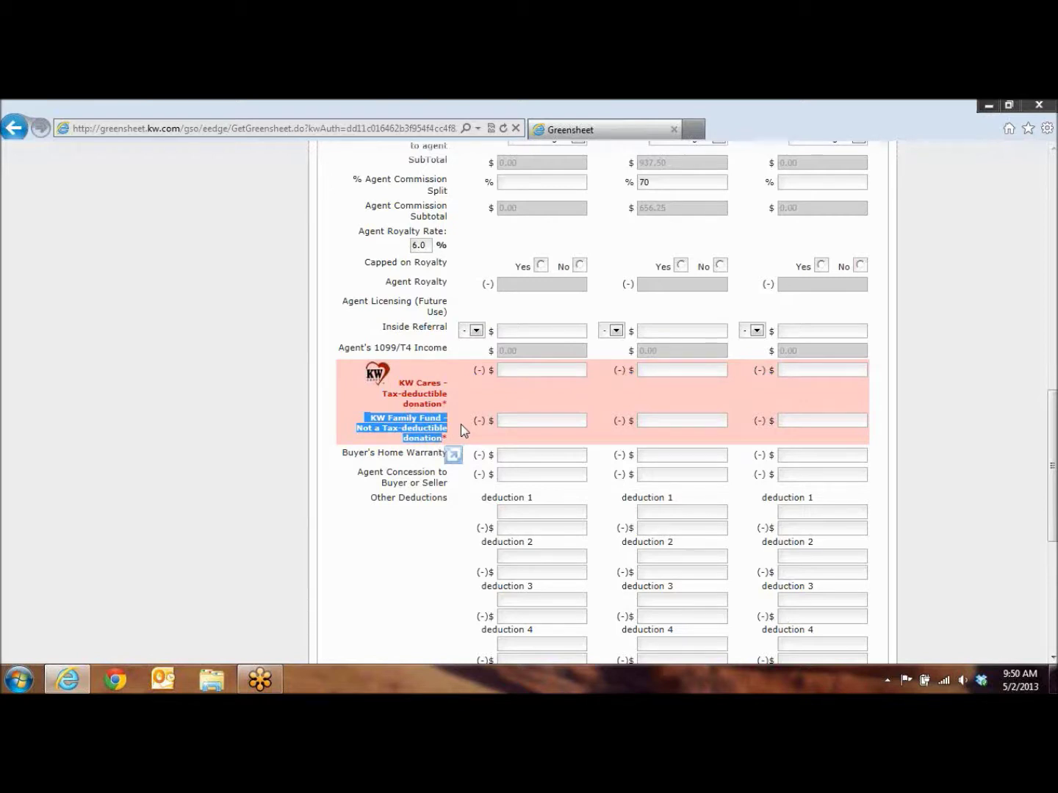
pyautogui.click(503, 369)
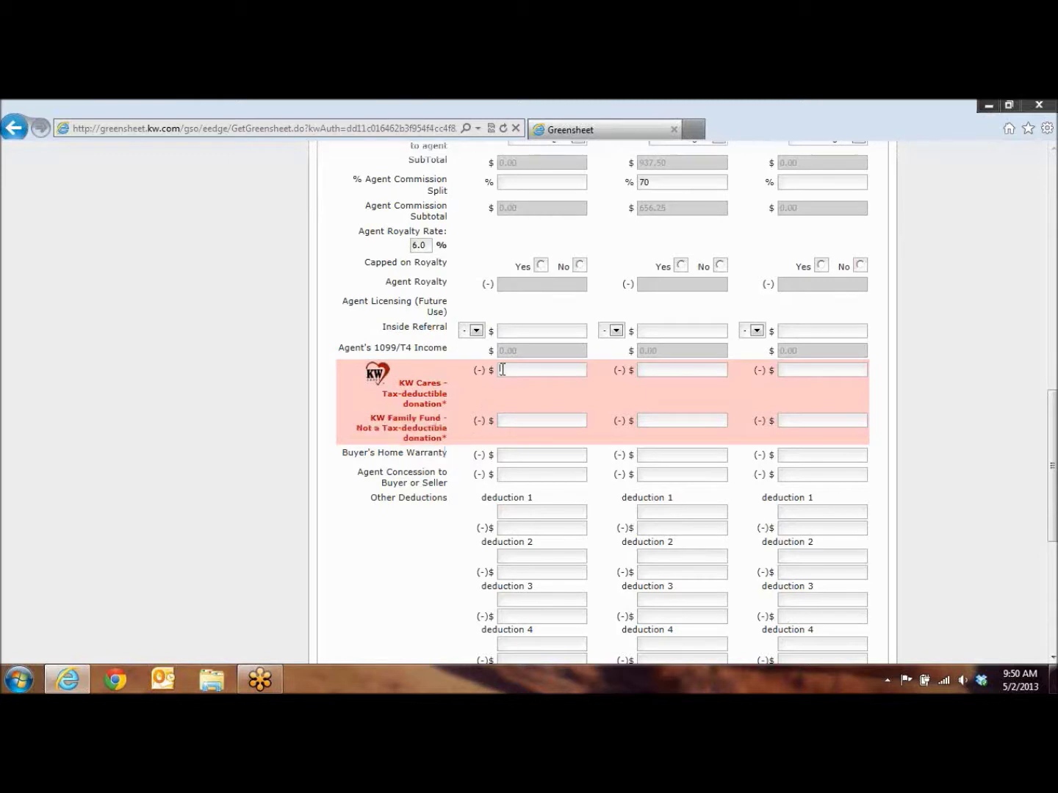
pyautogui.write('0')
pyautogui.click(524, 417)
pyautogui.write('10')
pyautogui.doubleClick(506, 420)
pyautogui.write('0')
pyautogui.scroll(-3, 455, 542)
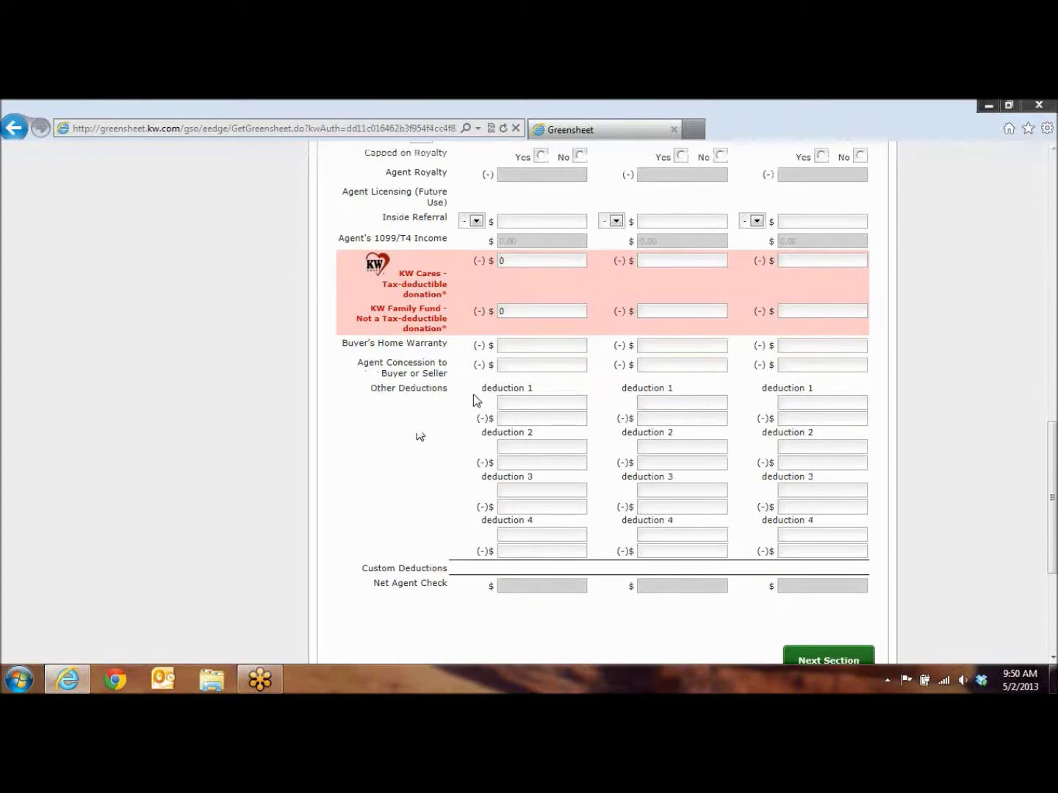
# Add a 100 'MC Fee' deduction for Agent A and move on to the Co-Broker section.
pyautogui.moveTo(535, 400); pyautogui.dragTo(535, 402)
pyautogui.write('MC Fee')
pyautogui.click(507, 419)
pyautogui.write('100')
pyautogui.scroll(-6, 361, 473)
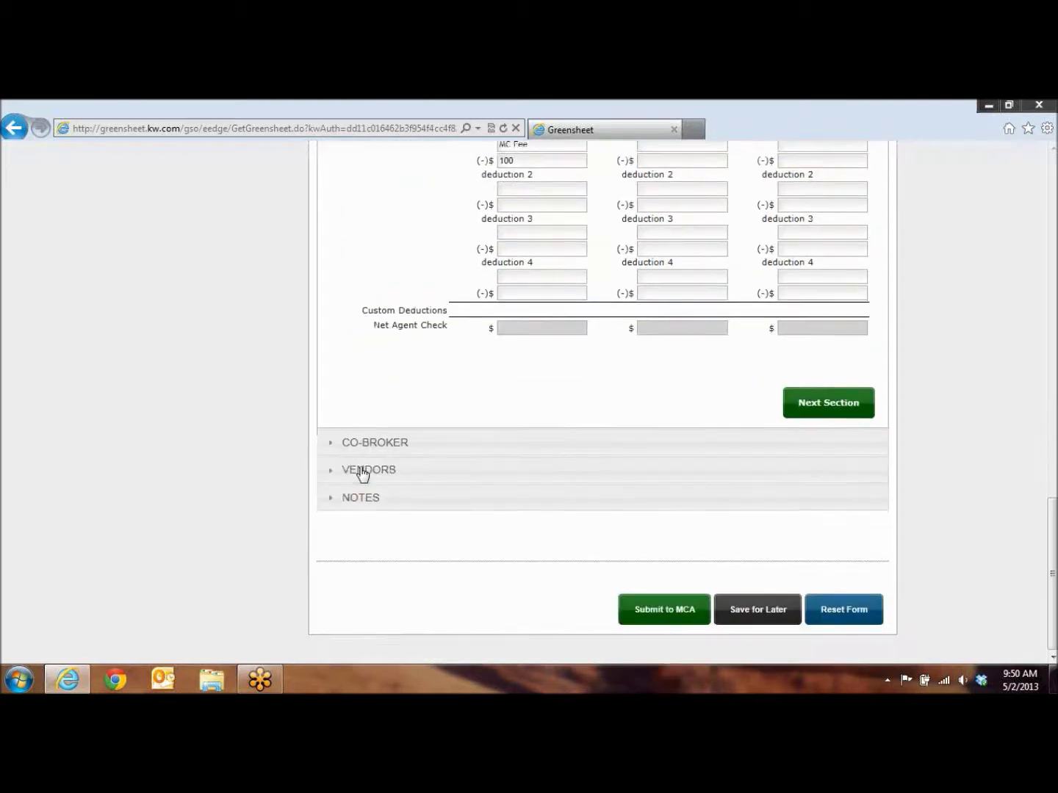
pyautogui.click(815, 413)
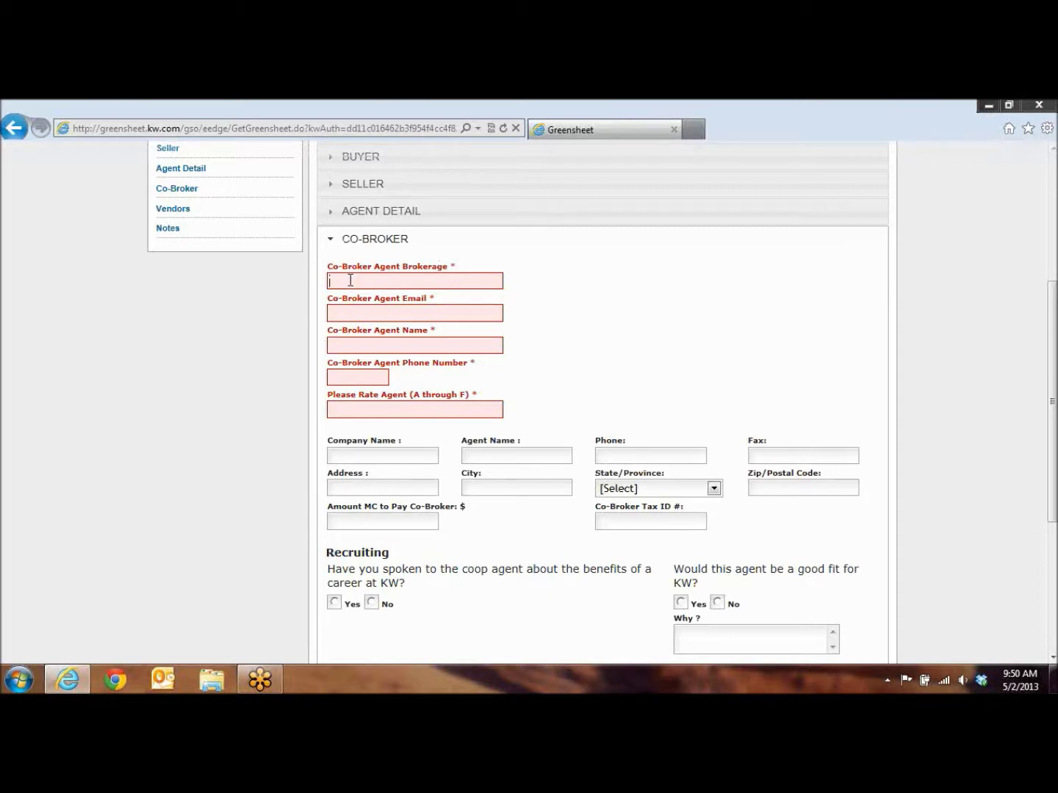
# Enter Re/Max as the co-broker brokerage and fill in the co-broker agent's e-mail.
pyautogui.write('KW at the parks')
pyautogui.press('BackSpace')
pyautogui.press('BackSpace')
pyautogui.press('BackSpace')
pyautogui.press('BackSpace')
pyautogui.press('BackSpace')
pyautogui.press('BackSpace')
pyautogui.press('BackSpace')
pyautogui.press('BackSpace')
pyautogui.press('BackSpace')
pyautogui.press('BackSpace')
pyautogui.press('BackSpace')
pyautogui.press('BackSpace')
pyautogui.press('BackSpace')
pyautogui.press('BackSpace')
pyautogui.press('BackSpace')
pyautogui.write('Re/Max')
pyautogui.press('Tab')
pyautogui.write('cobroke')
pyautogui.write(' email')
pyautogui.press('BackSpace')
pyautogui.press('BackSpace')
pyautogui.press('BackSpace')
pyautogui.press('BackSpace')
pyautogui.press('BackSpace')
pyautogui.press('BackSpace')
pyautogui.write('@email.com')
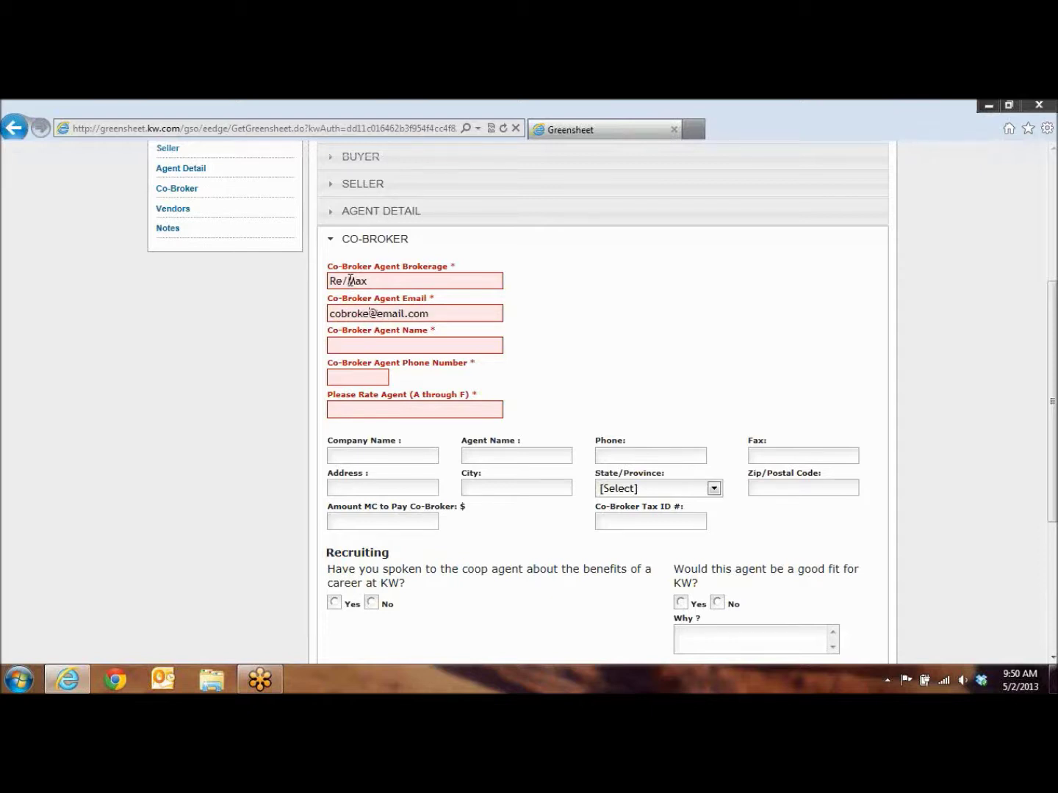
# Fill in the co-broker agent's name, phone number and a B rating.
pyautogui.press('Tab')
pyautogui.write('Name')
pyautogui.press('Tab')
pyautogui.write('123456')
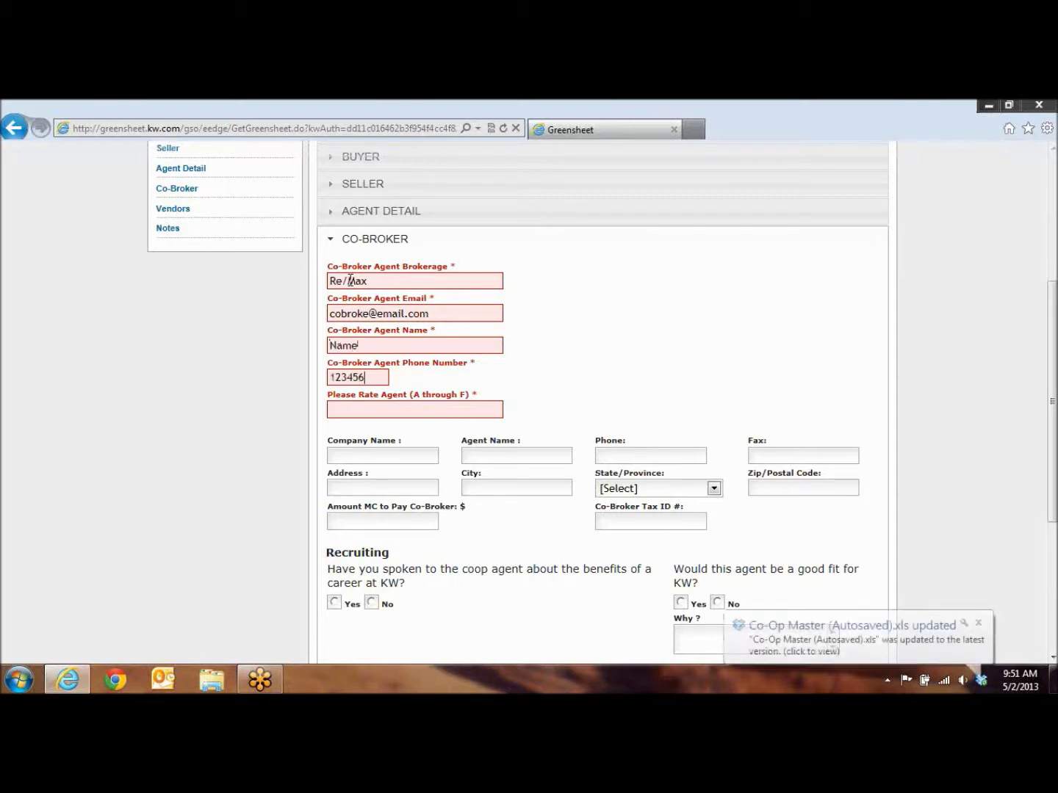
pyautogui.write('7890')
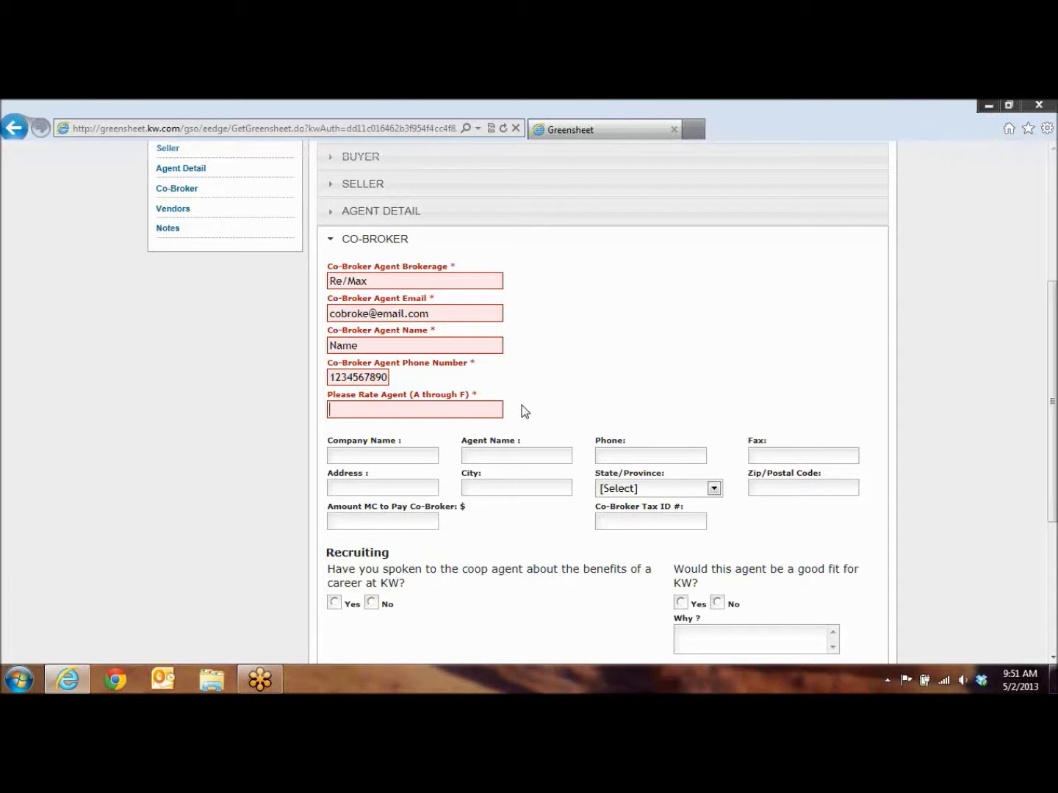
pyautogui.write('B')
pyautogui.scroll(-4, 246, 463)
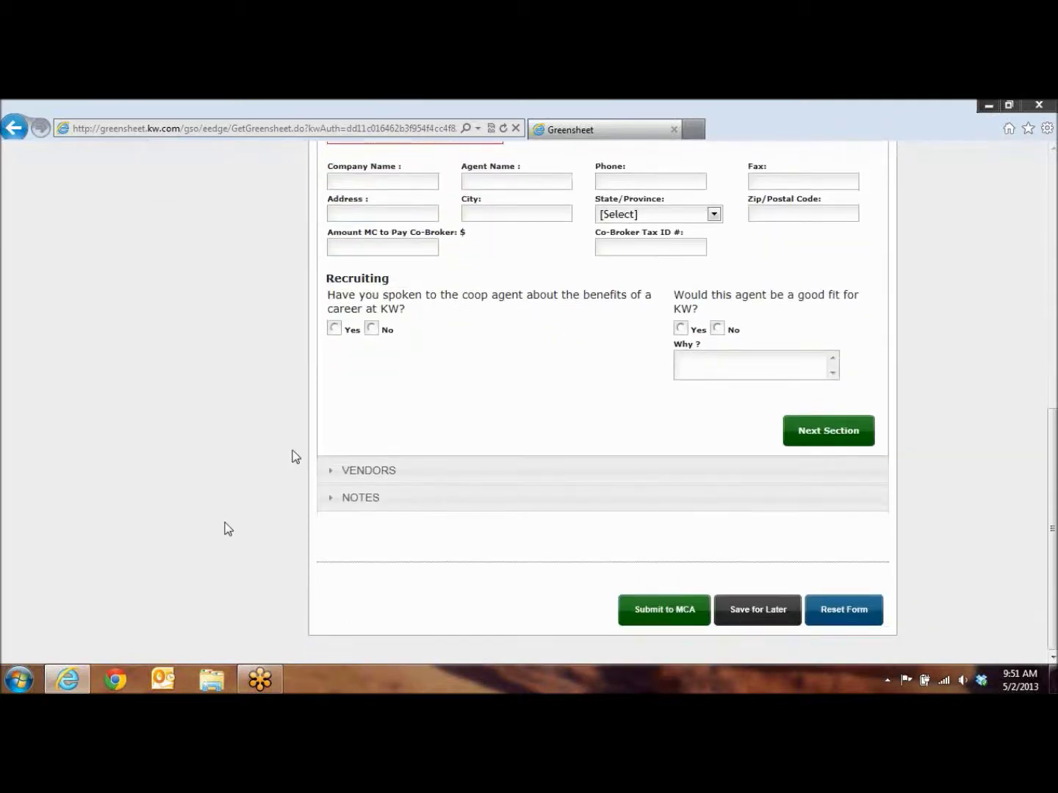
# Advance past the blank Vendors section to Notes, then submit the greensheet to MCA.
pyautogui.click(814, 436)
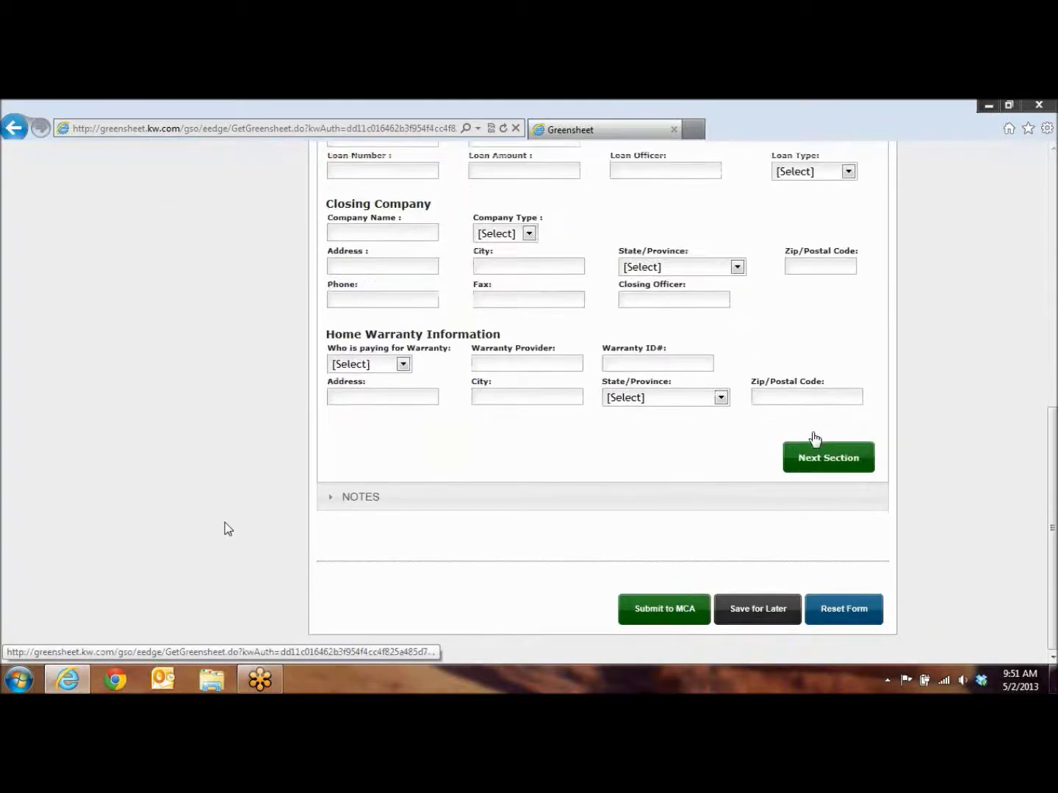
pyautogui.scroll(1, 539, 427)
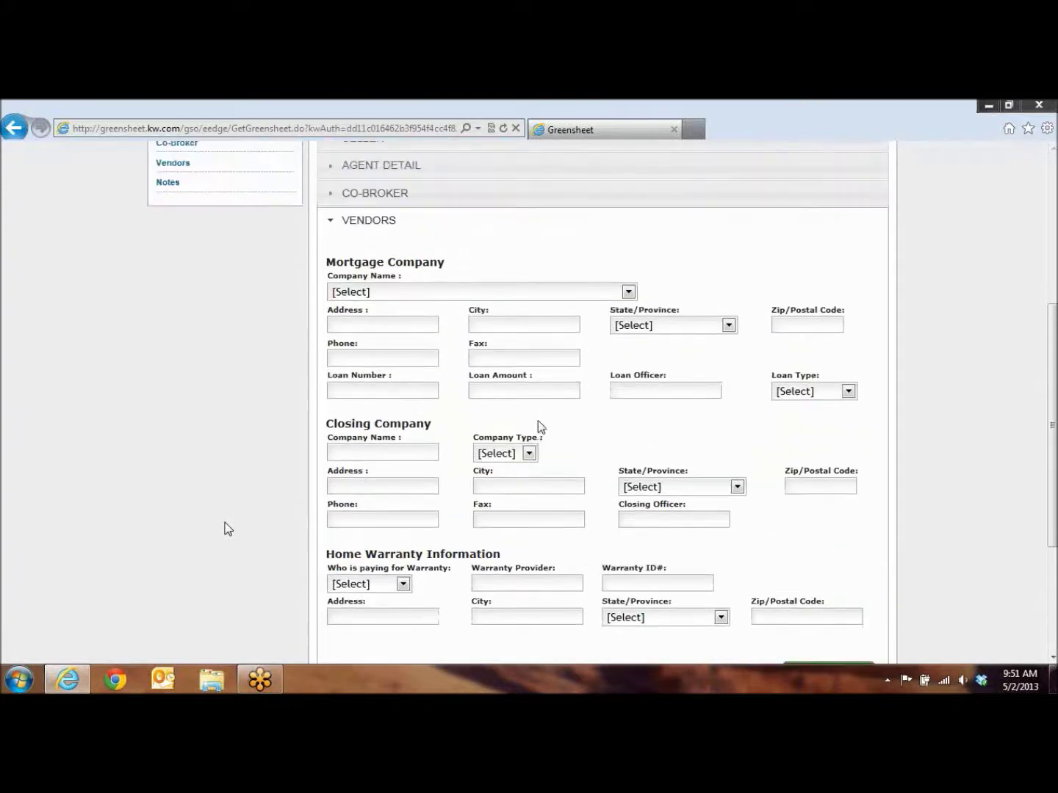
pyautogui.scroll(-3, 540, 426)
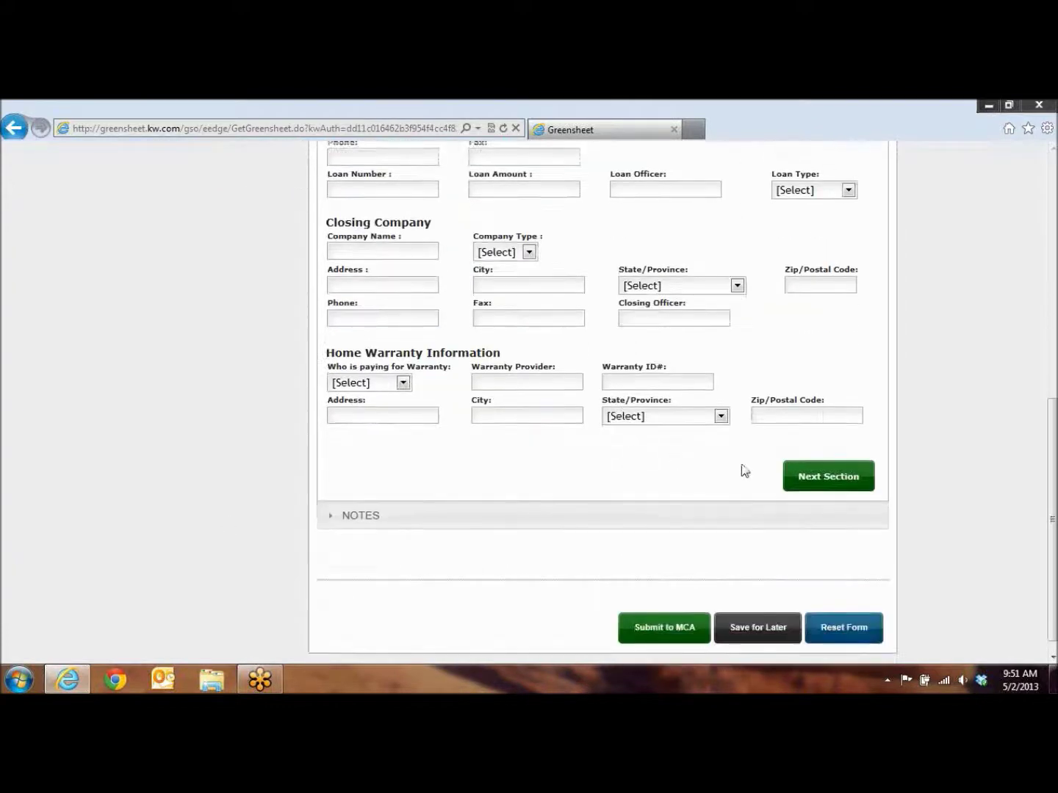
pyautogui.click(816, 479)
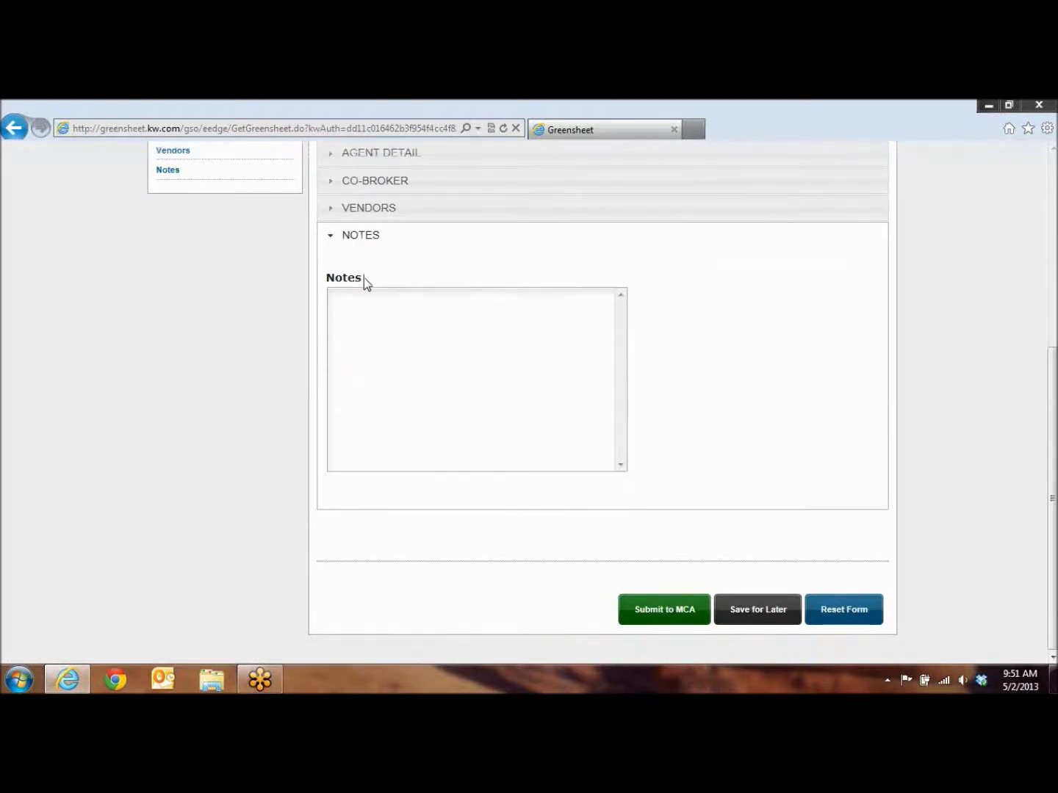
pyautogui.moveTo(364, 278); pyautogui.dragTo(328, 277)
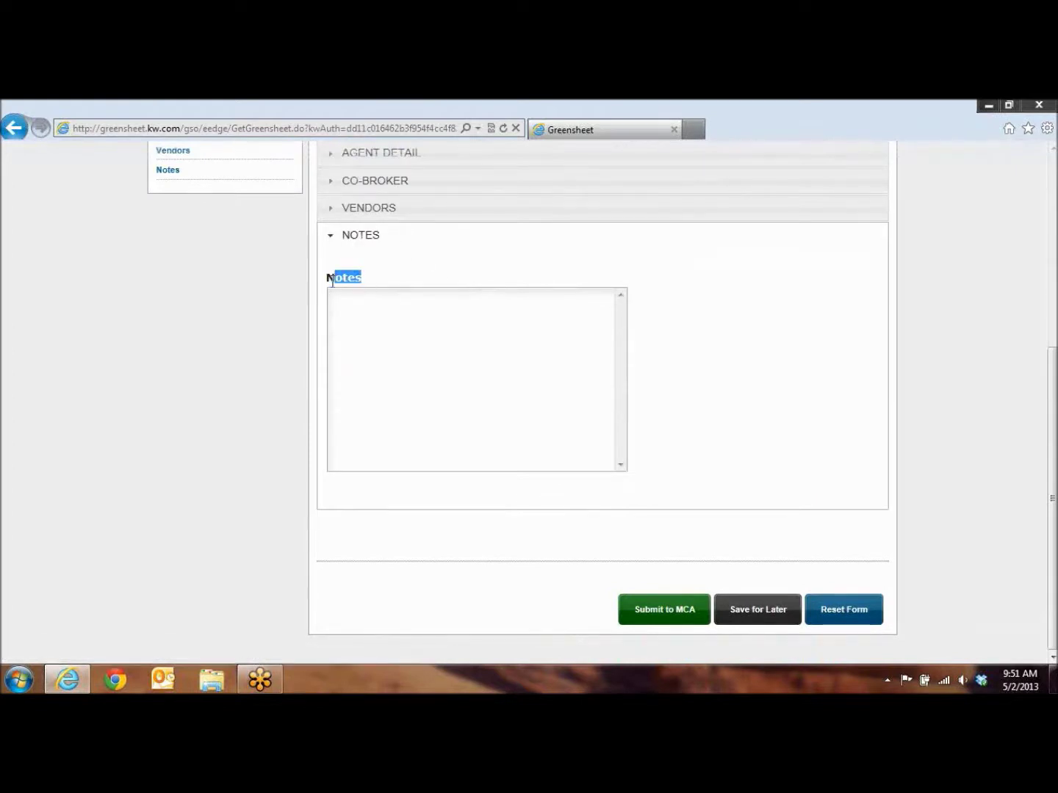
pyautogui.click(398, 316)
pyautogui.click(662, 611)
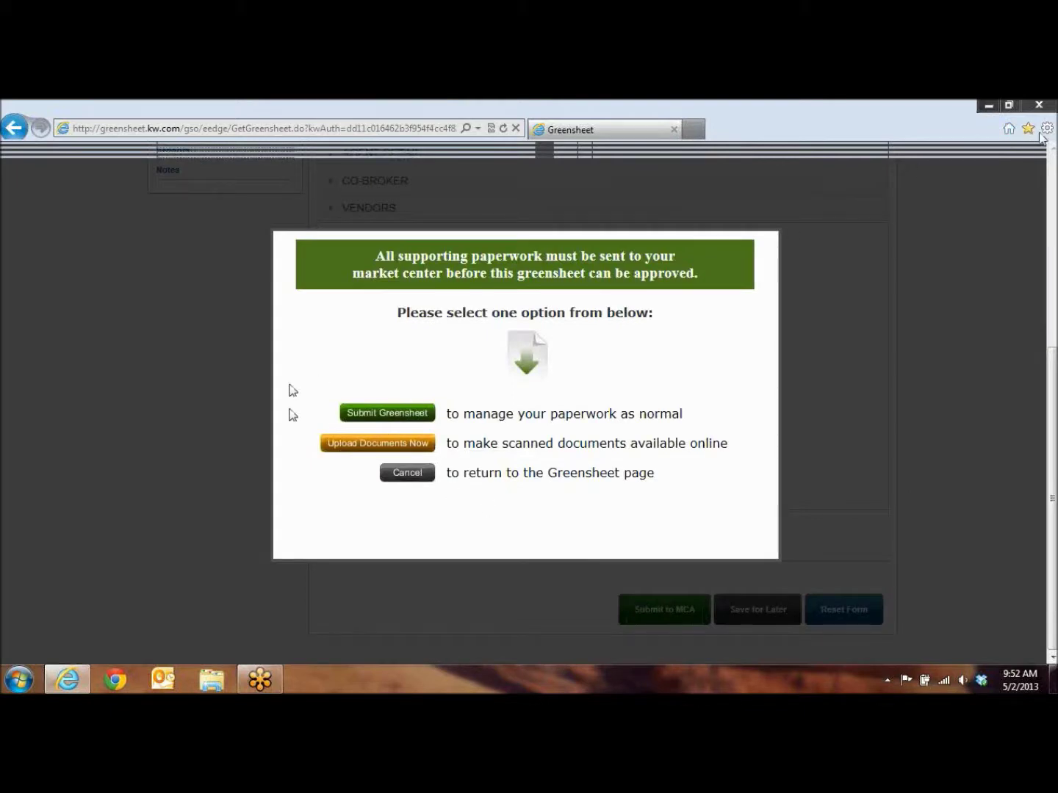
# Confirm the MCA submission and review the Agent Detail Sales Units errors it reports.
pyautogui.press('Return')
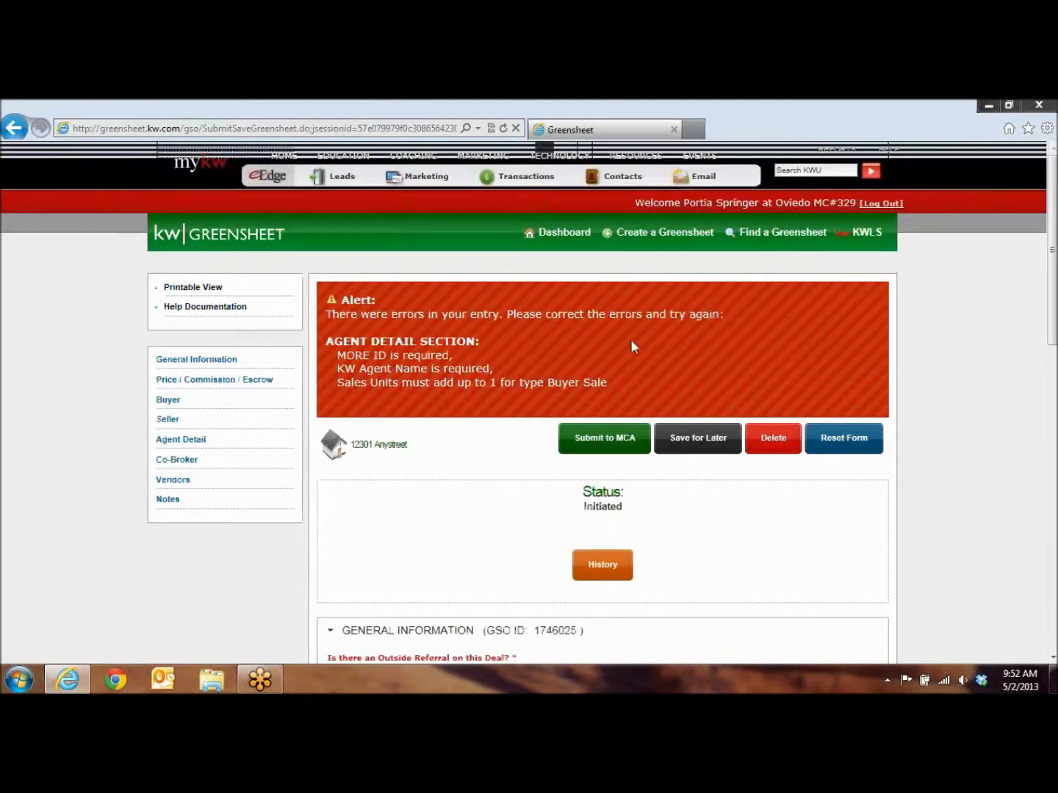
pyautogui.moveTo(479, 341); pyautogui.dragTo(490, 369)
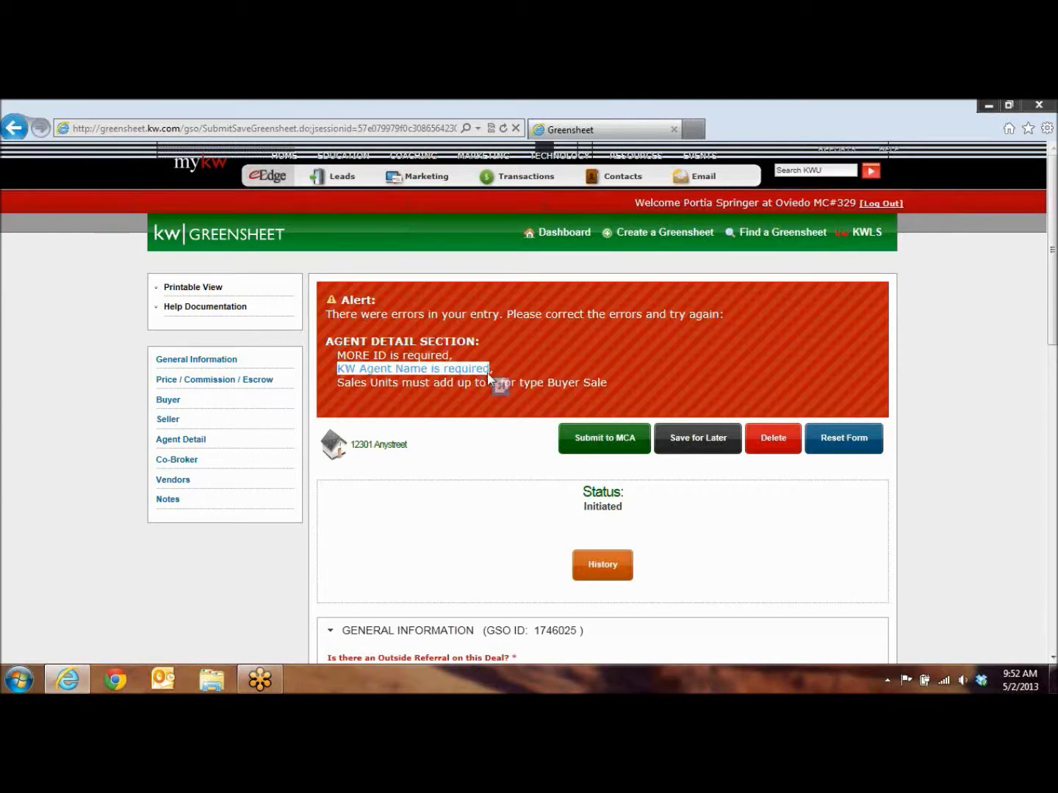
pyautogui.moveTo(339, 383); pyautogui.dragTo(490, 384)
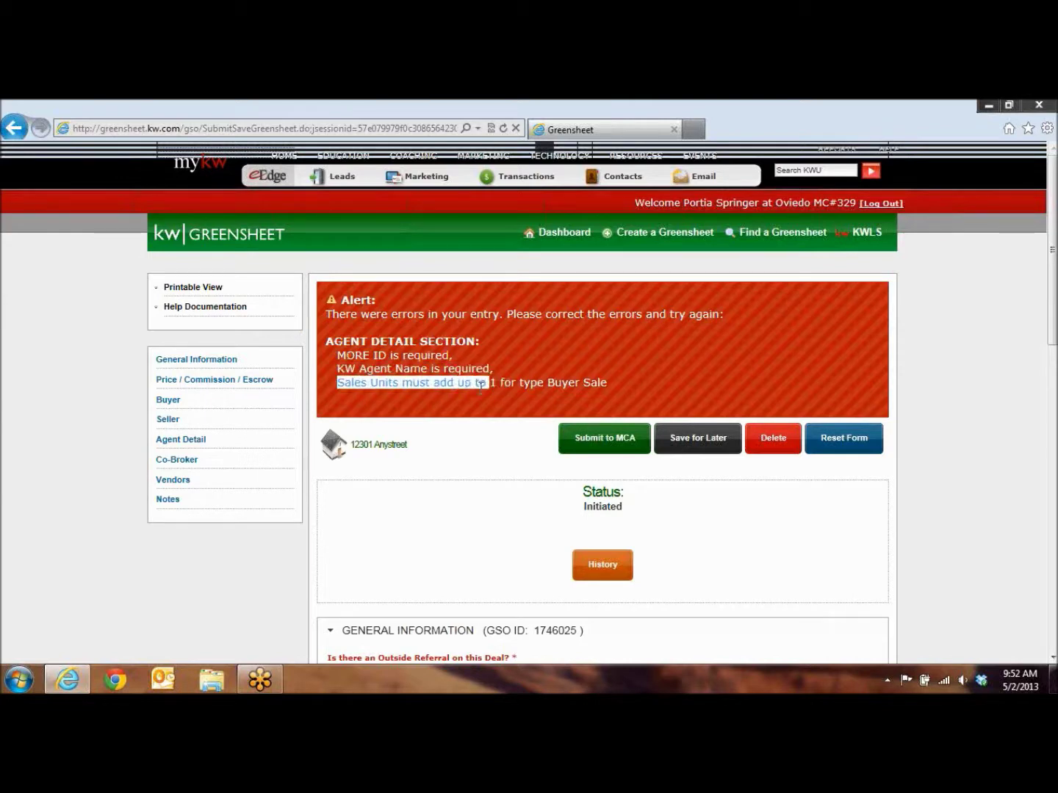
pyautogui.click(314, 473)
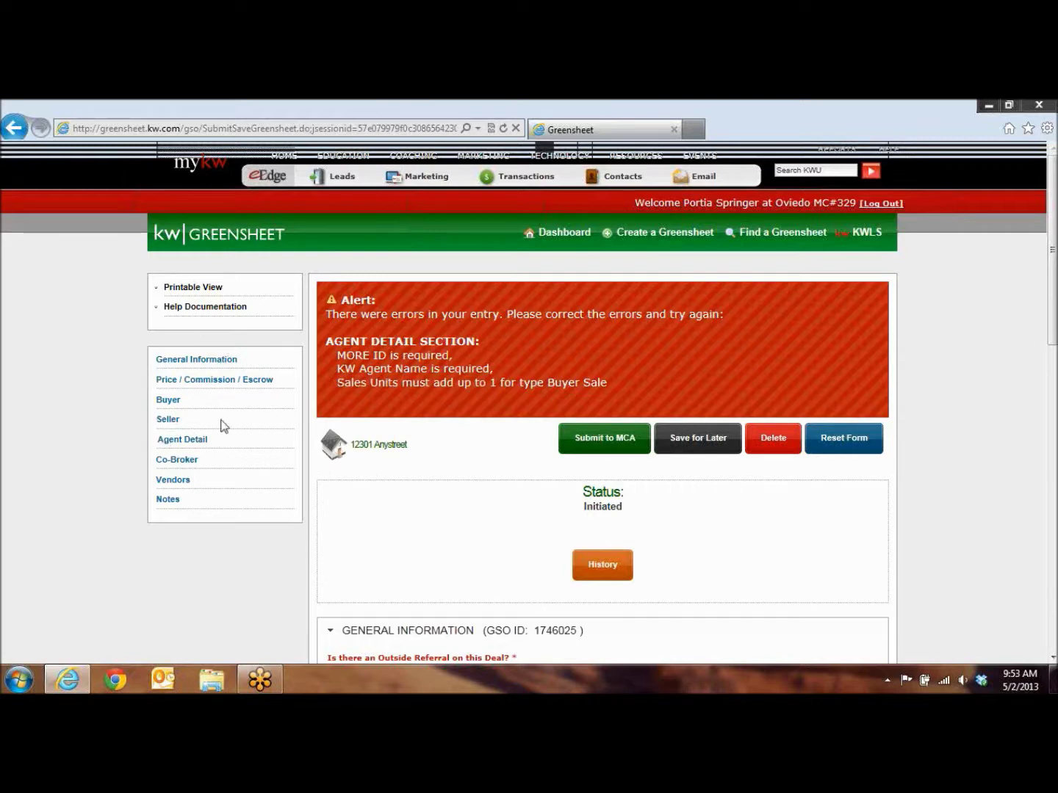
pyautogui.moveTo(326, 341); pyautogui.dragTo(476, 342)
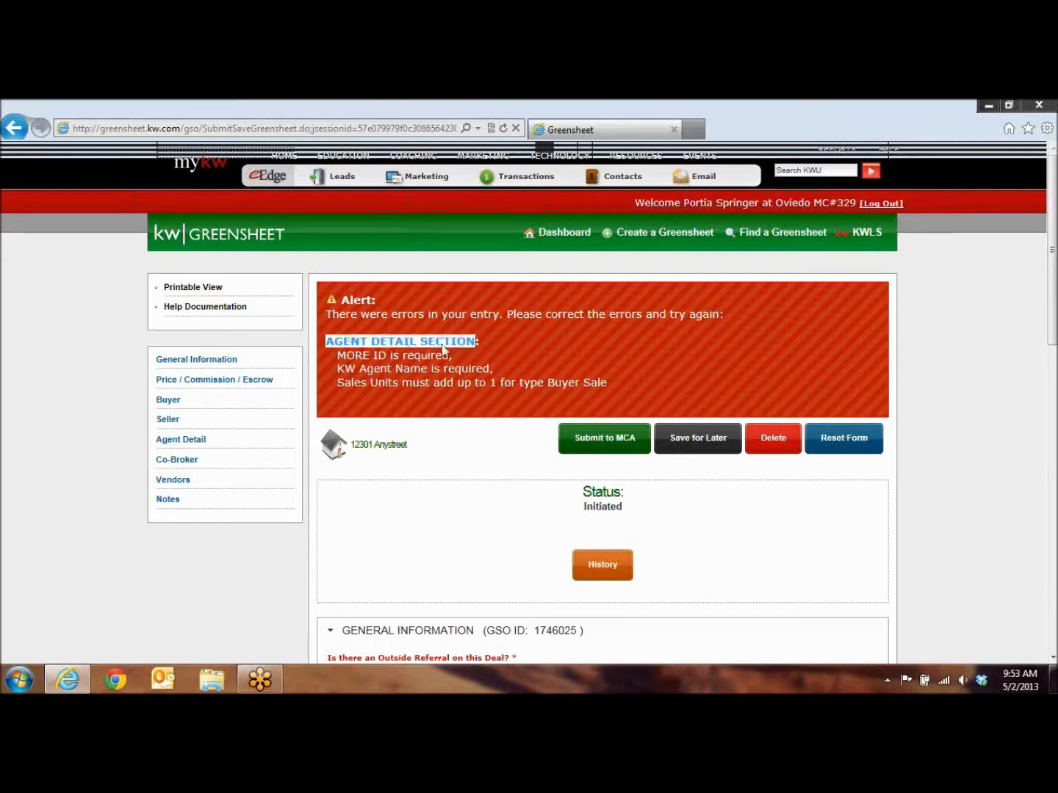
pyautogui.click(180, 440)
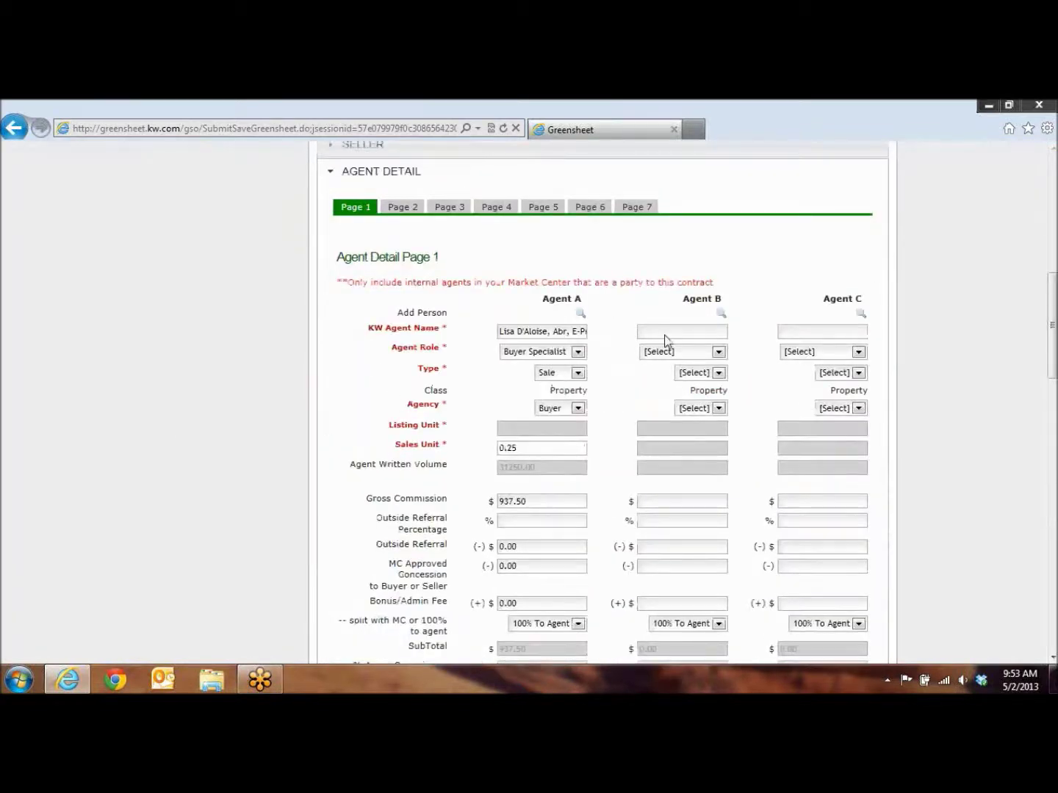
# Correct Agent A's Sales Unit to 1, restoring 3750.00 gross commission, and set KW Cares to 0.
pyautogui.scroll(-1, 597, 459)
pyautogui.moveTo(526, 393); pyautogui.dragTo(478, 394)
pyautogui.write('1')
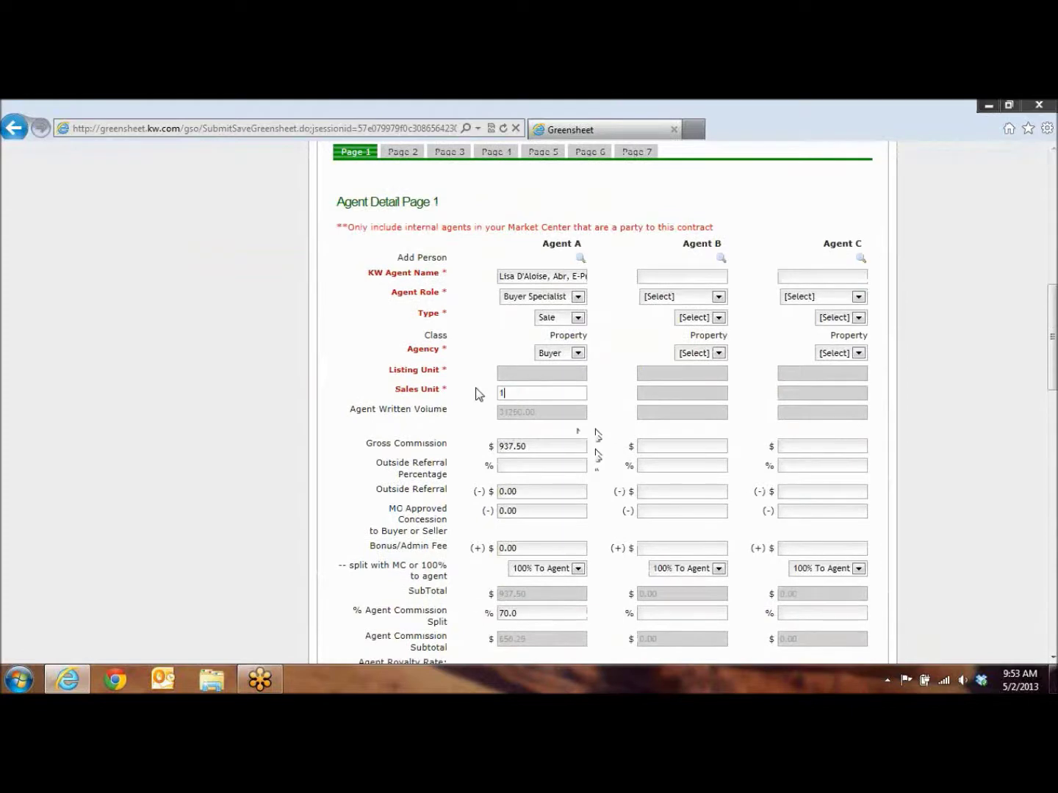
pyautogui.scroll(-9, 474, 396)
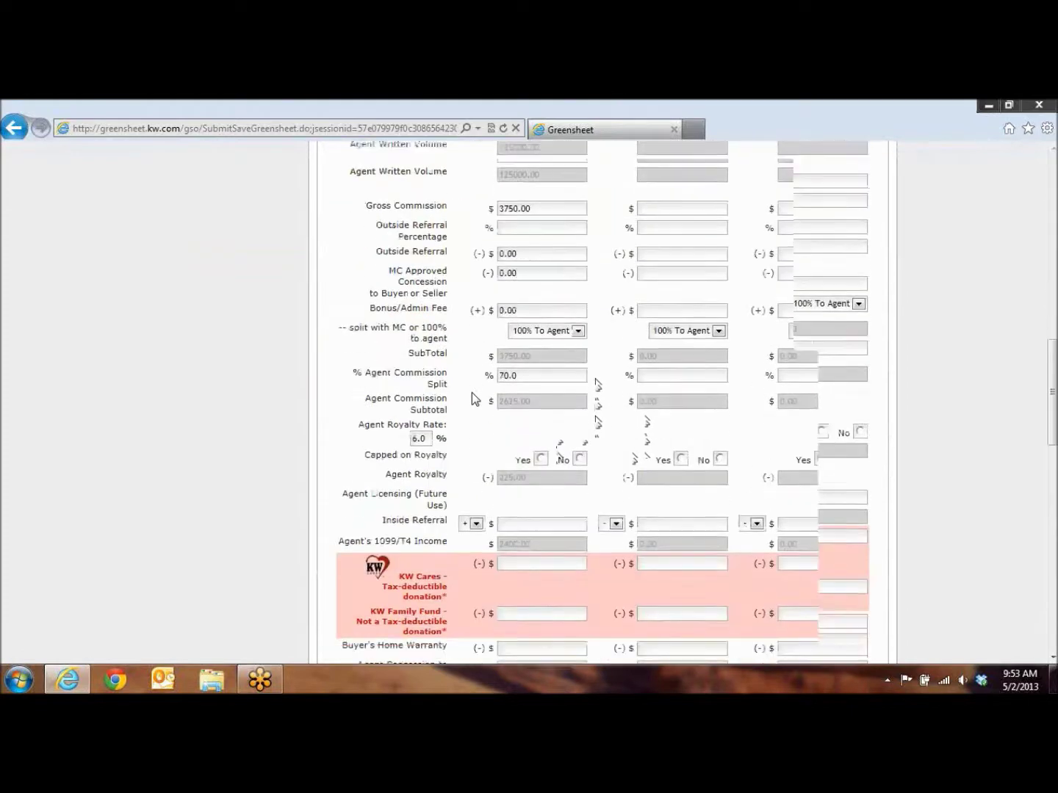
pyautogui.click(520, 288)
pyautogui.write('0')
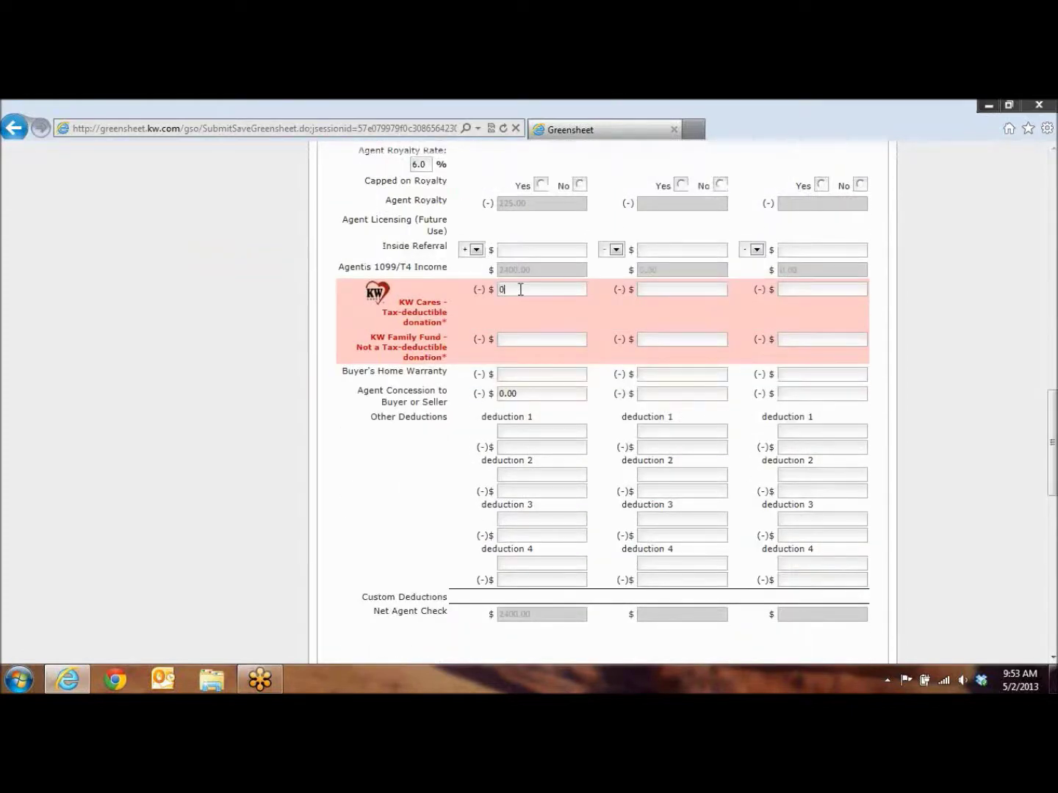
pyautogui.click(514, 337)
pyautogui.scroll(-6, 507, 360)
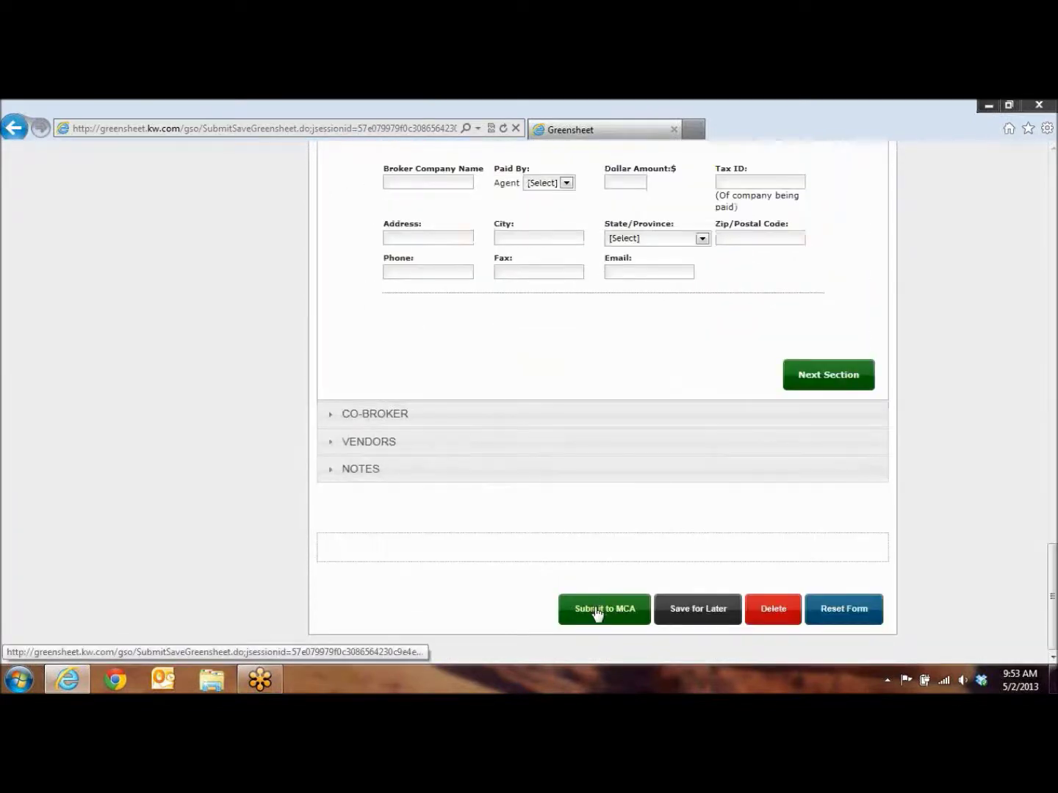
# Resubmit with paperwork managed as normal and verify the Partially Accepted (Compliance) status.
pyautogui.click(596, 614)
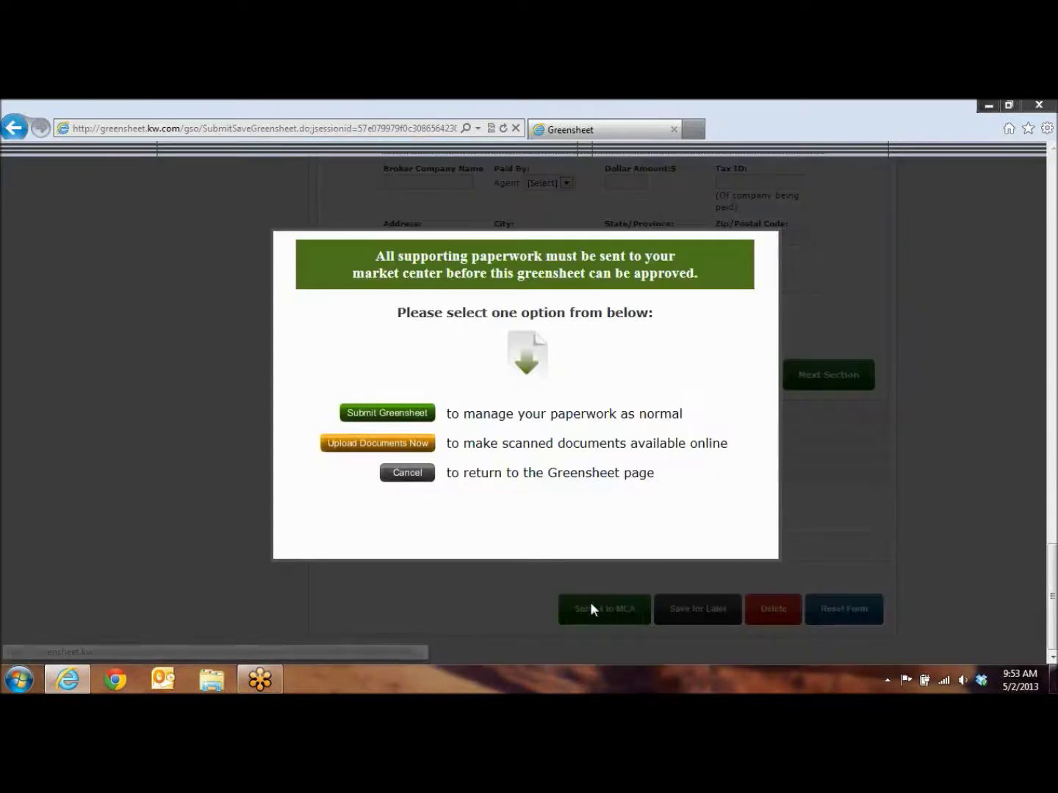
pyautogui.click(384, 414)
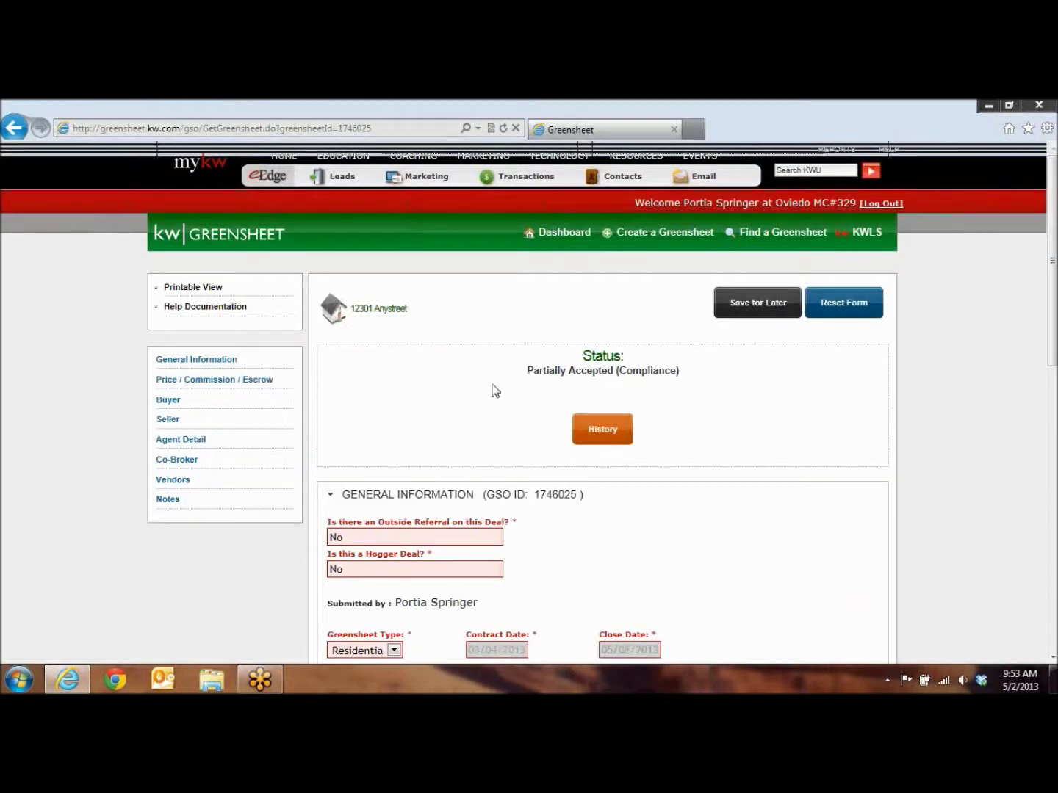
pyautogui.moveTo(526, 371); pyautogui.dragTo(617, 373)
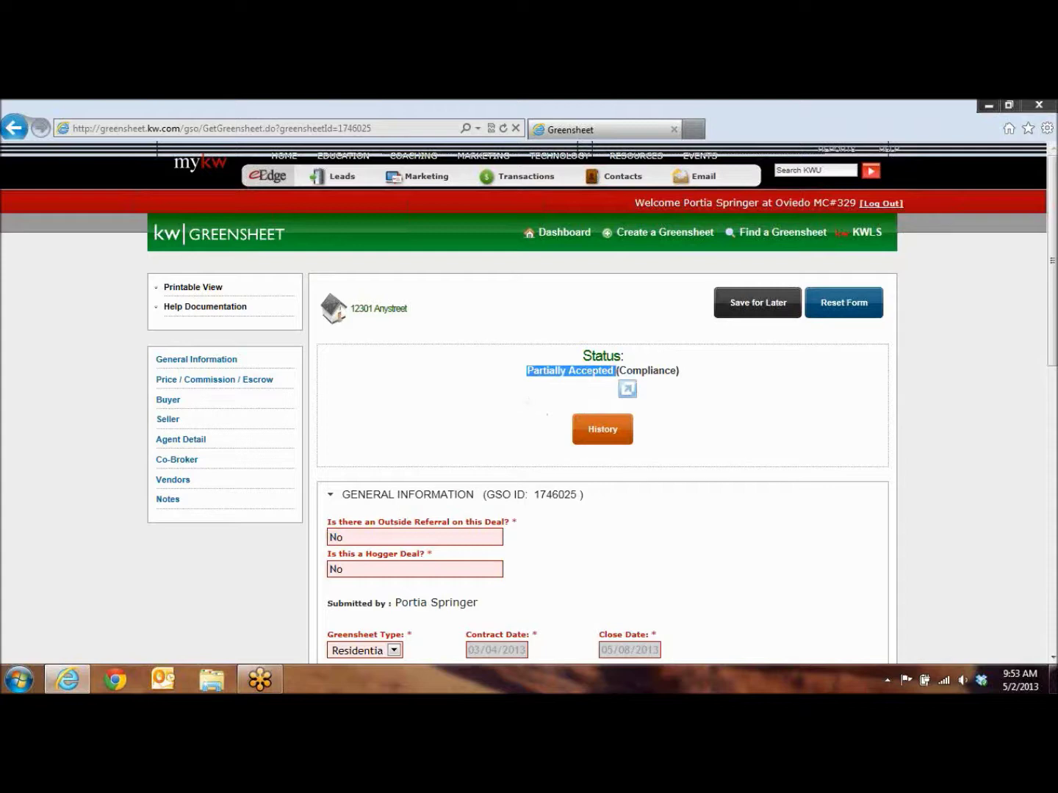
pyautogui.click(429, 407)
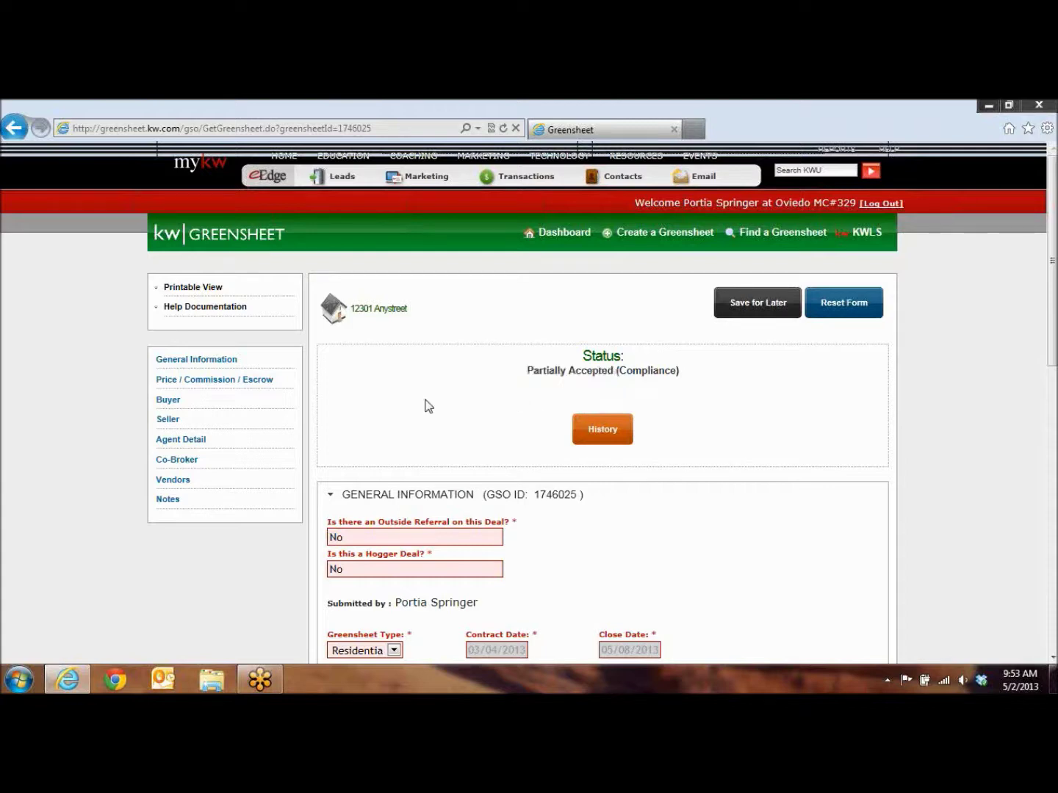